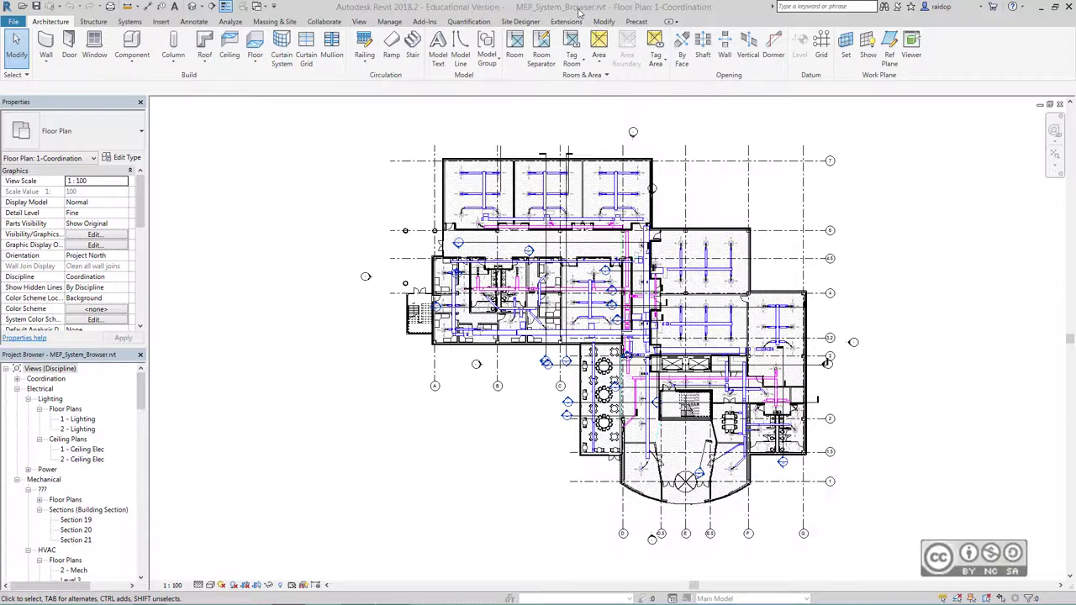
# Step: Turn on the System Browser from the View tab's User Interface list
pyautogui.click(357, 23)
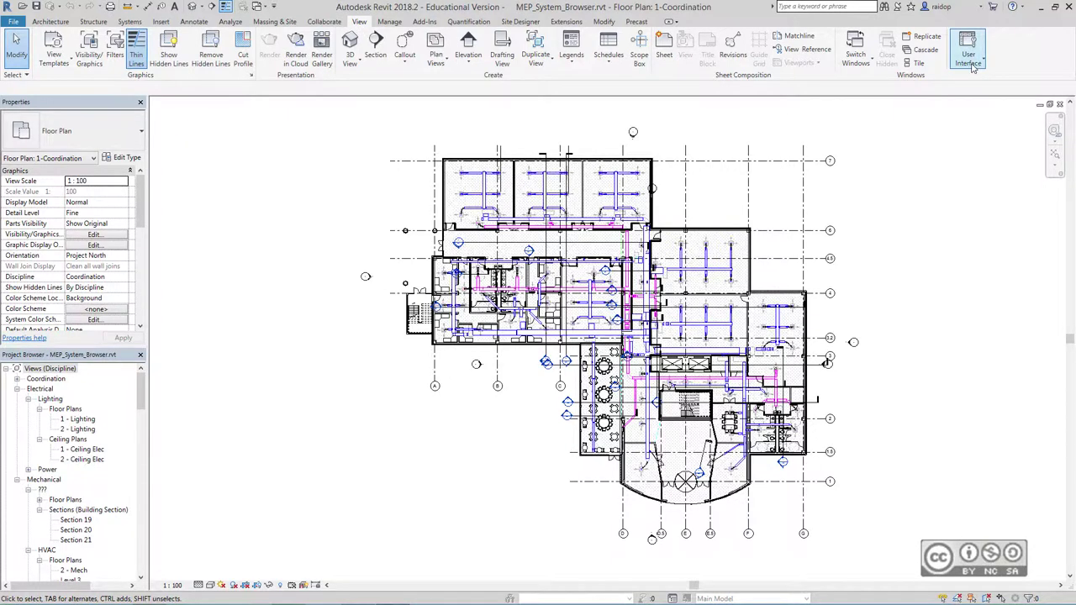
pyautogui.click(969, 59)
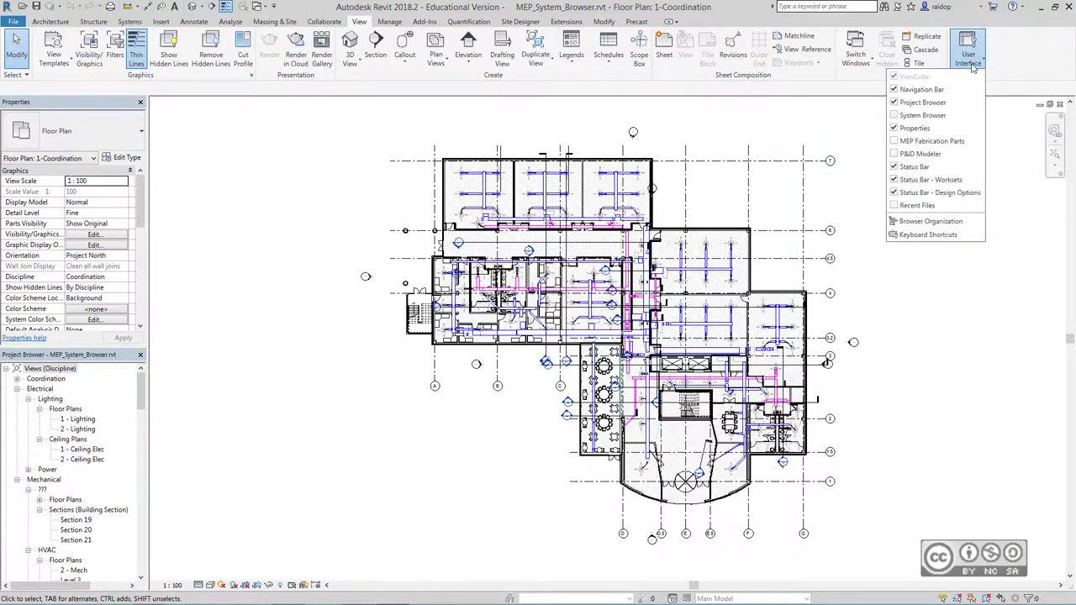
pyautogui.click(904, 115)
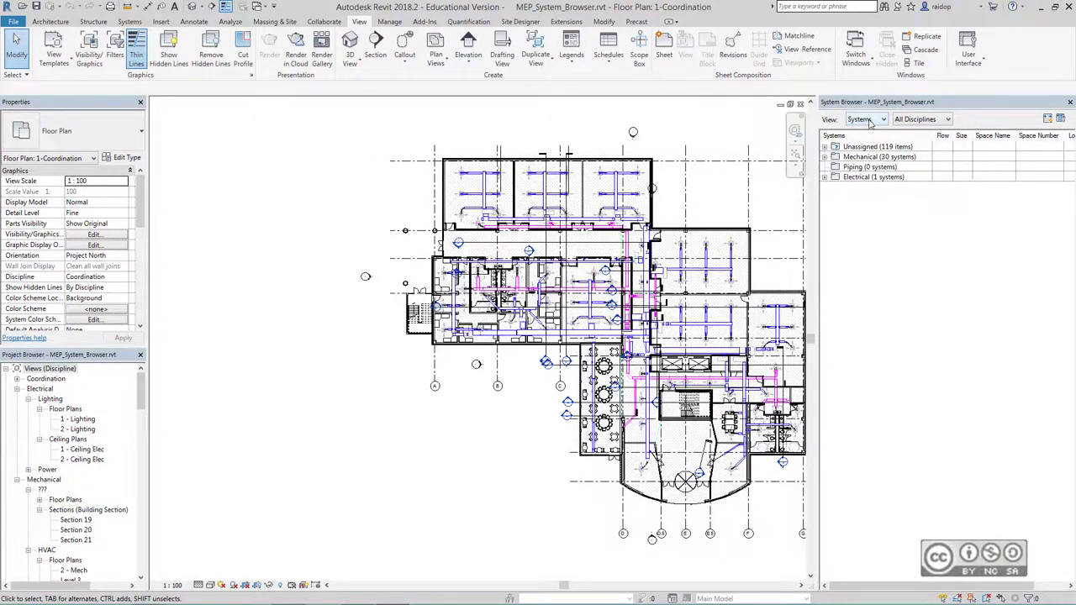
# Step: Expand Mechanical > Supply Air > Mechanical Supply Air 1, widening the Systems column
pyautogui.click(851, 157)
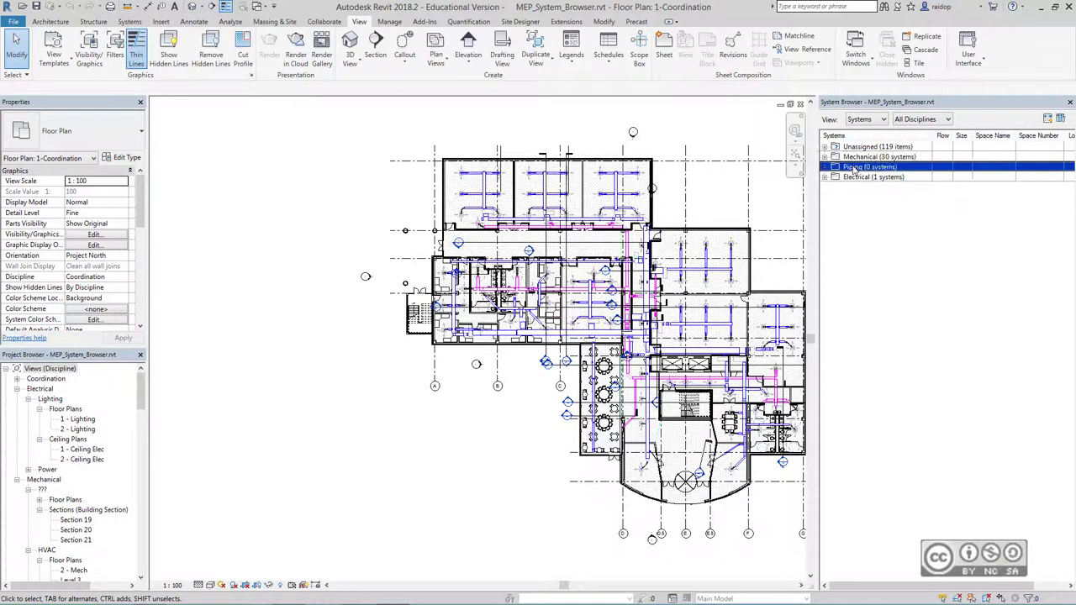
pyautogui.click(824, 157)
pyautogui.click(825, 158)
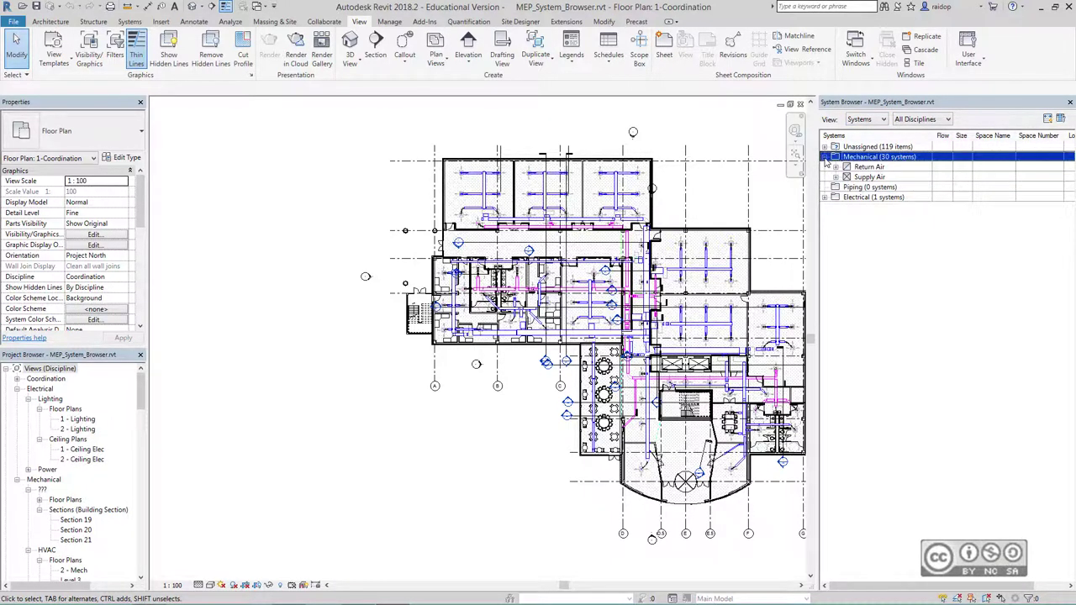
pyautogui.click(838, 178)
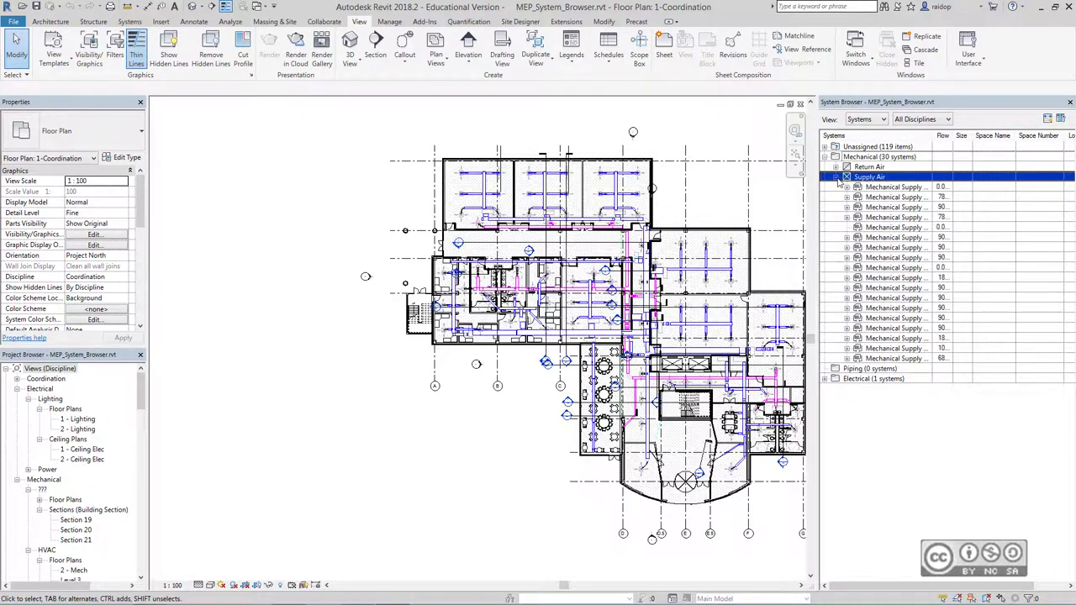
pyautogui.moveTo(933, 135); pyautogui.dragTo(950, 136)
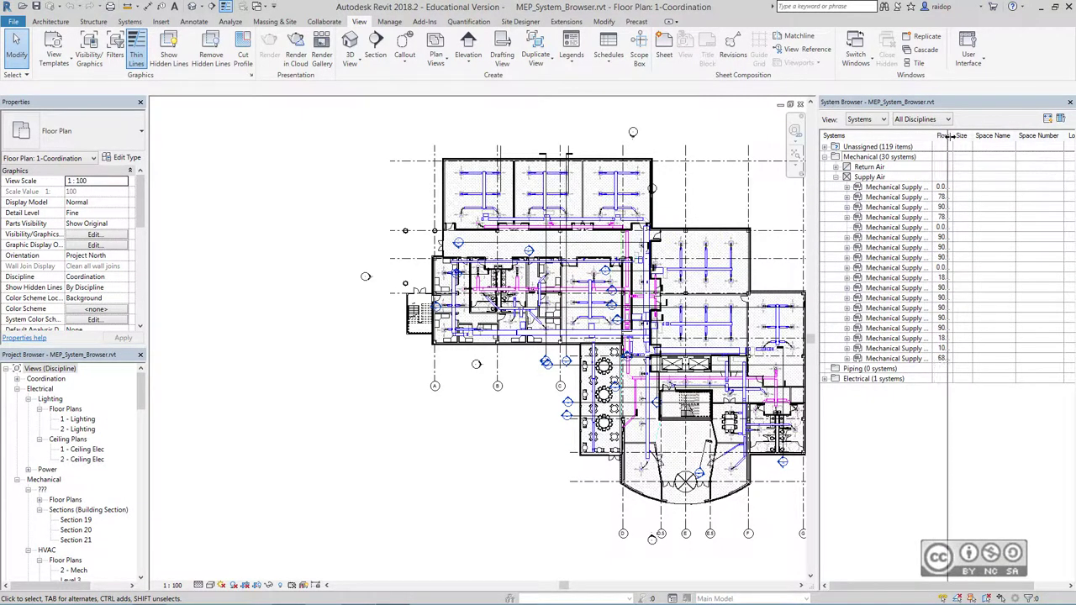
pyautogui.click(880, 190)
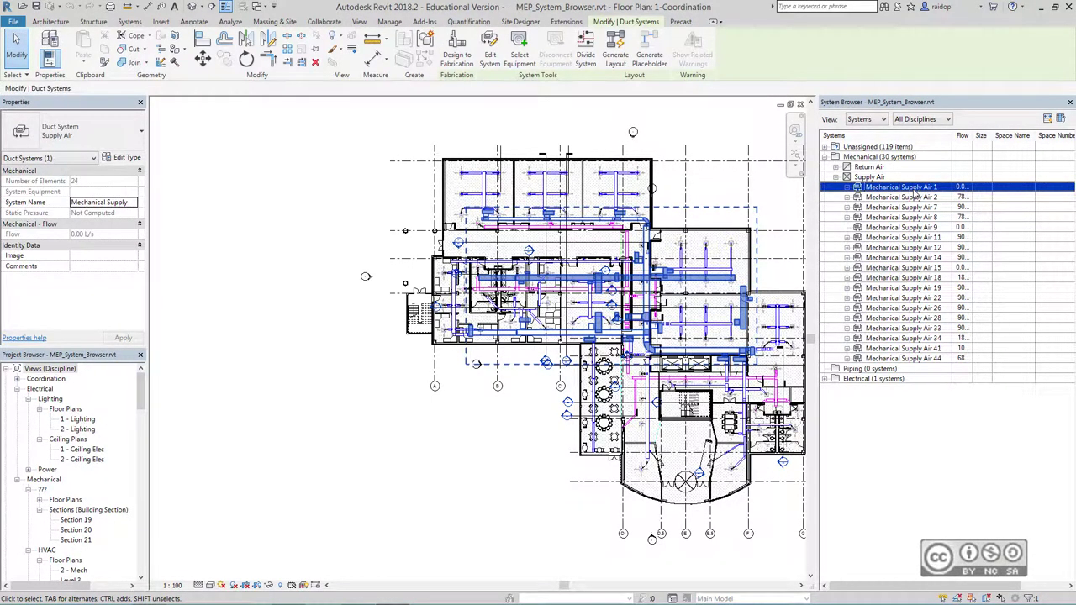
pyautogui.click(848, 187)
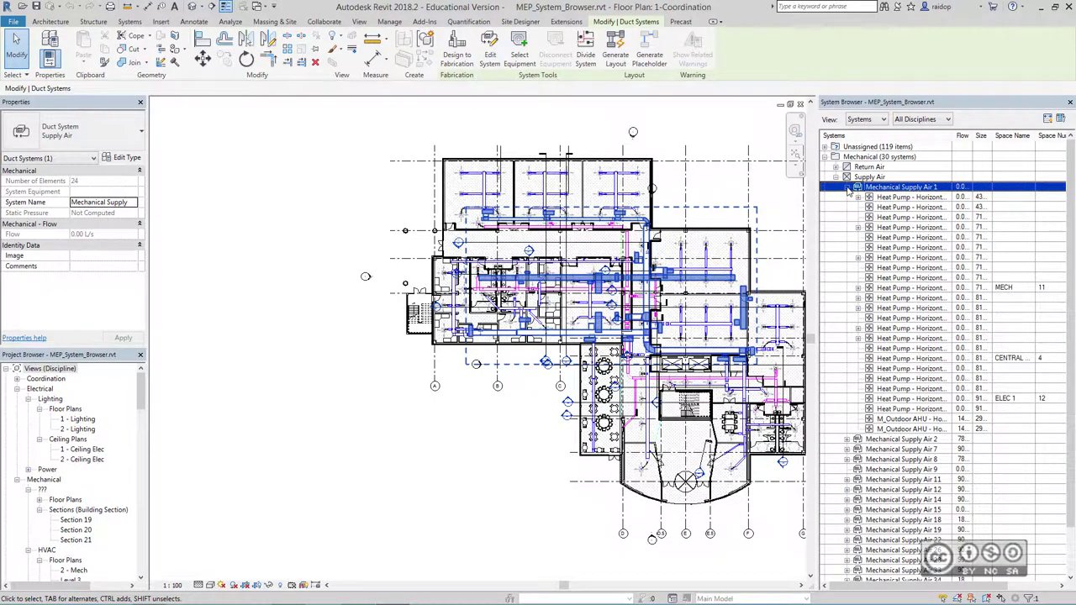
# Step: Check several heat pumps, then expand one to reach its Mechanical Supply Air 6 system
pyautogui.click(901, 199)
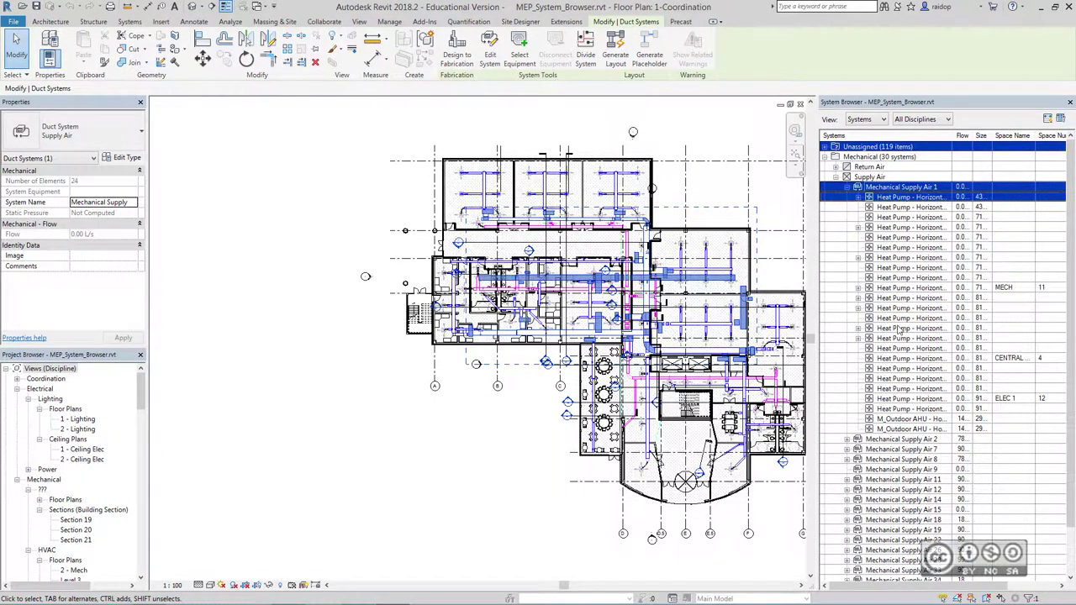
pyautogui.click(911, 279)
pyautogui.click(915, 219)
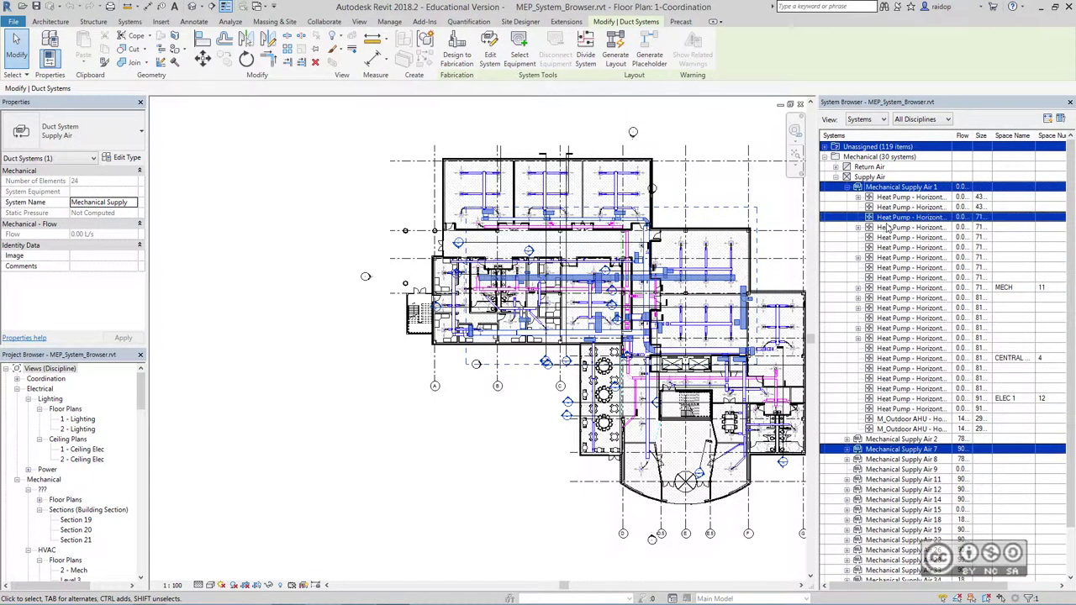
pyautogui.click(887, 228)
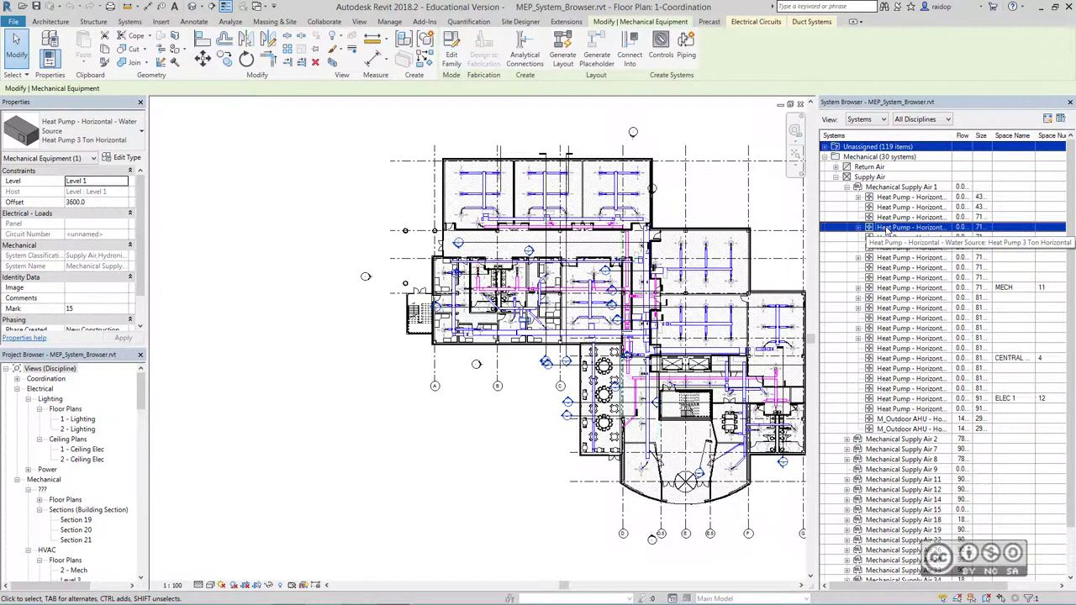
pyautogui.click(859, 228)
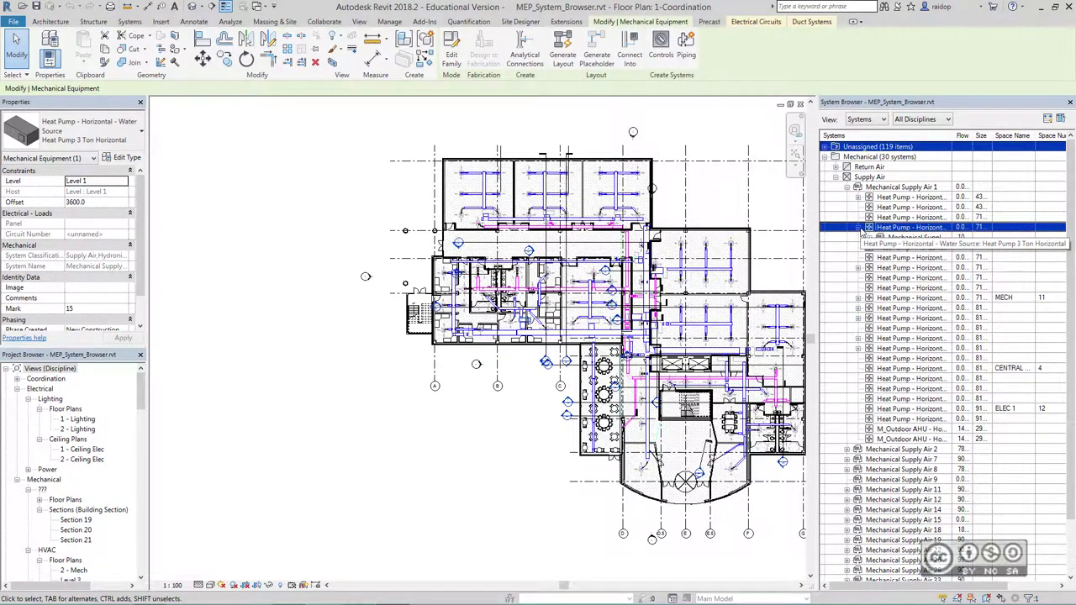
pyautogui.click(917, 238)
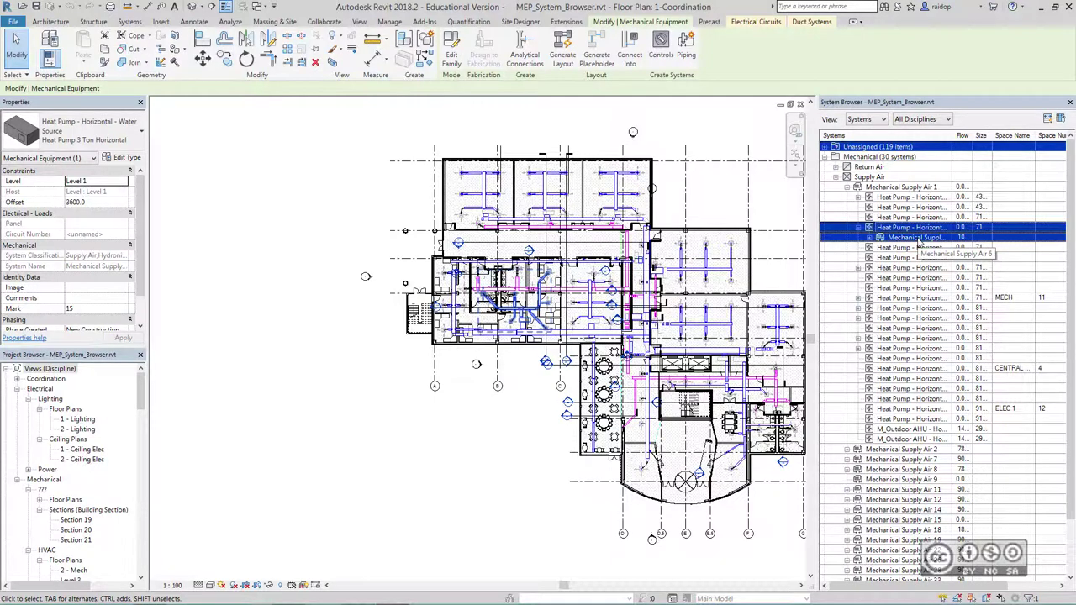
# Step: Expand Mechanical Supply Air 6, check the OFFICE 31 diffuser, and widen the Flow/Size columns
pyautogui.doubleClick(917, 238)
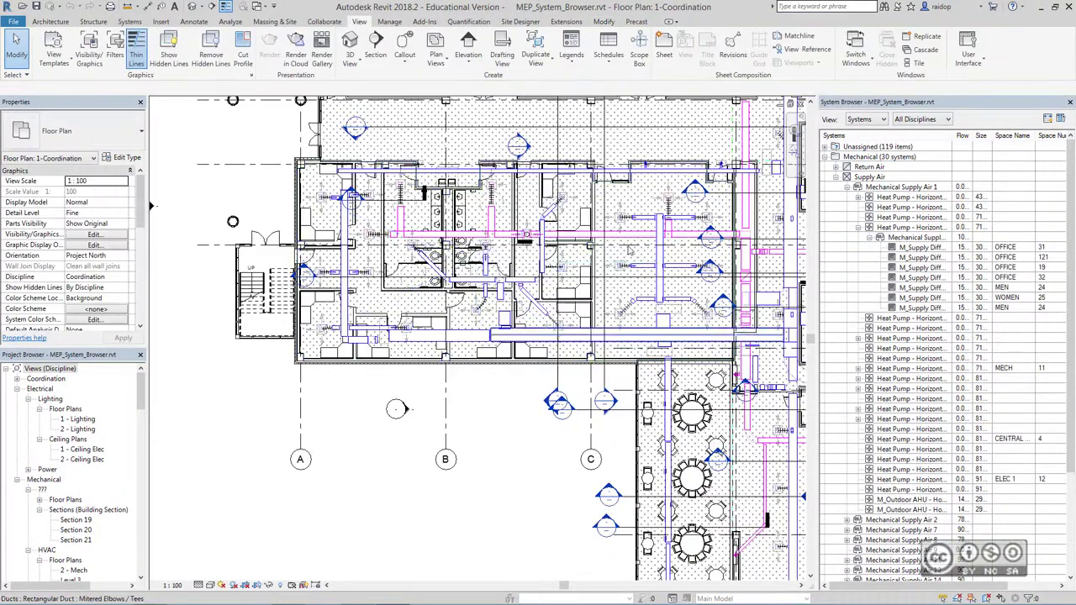
pyautogui.click(932, 241)
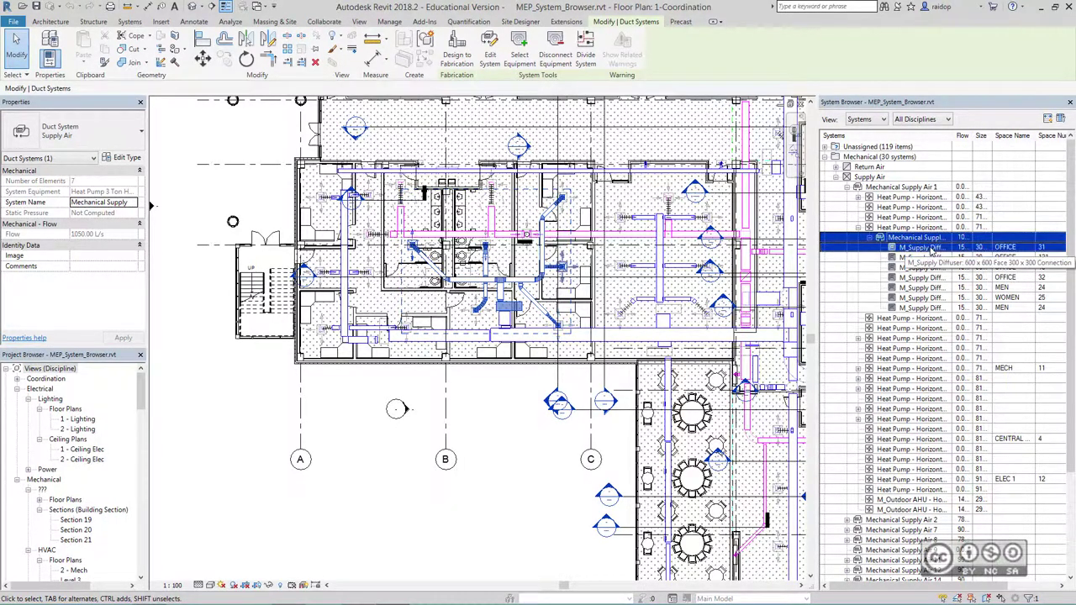
pyautogui.keyDown('ctrl'); pyautogui.click(921, 247); pyautogui.keyUp('ctrl')
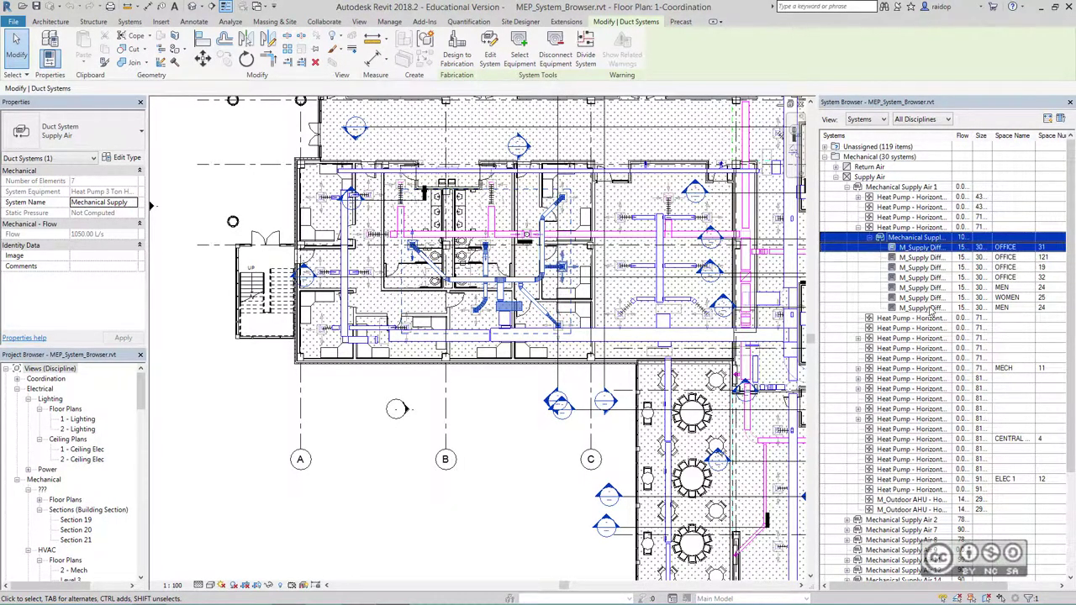
pyautogui.keyDown('ctrl'); pyautogui.click(963, 257); pyautogui.keyUp('ctrl')
pyautogui.moveTo(975, 136); pyautogui.dragTo(1026, 137)
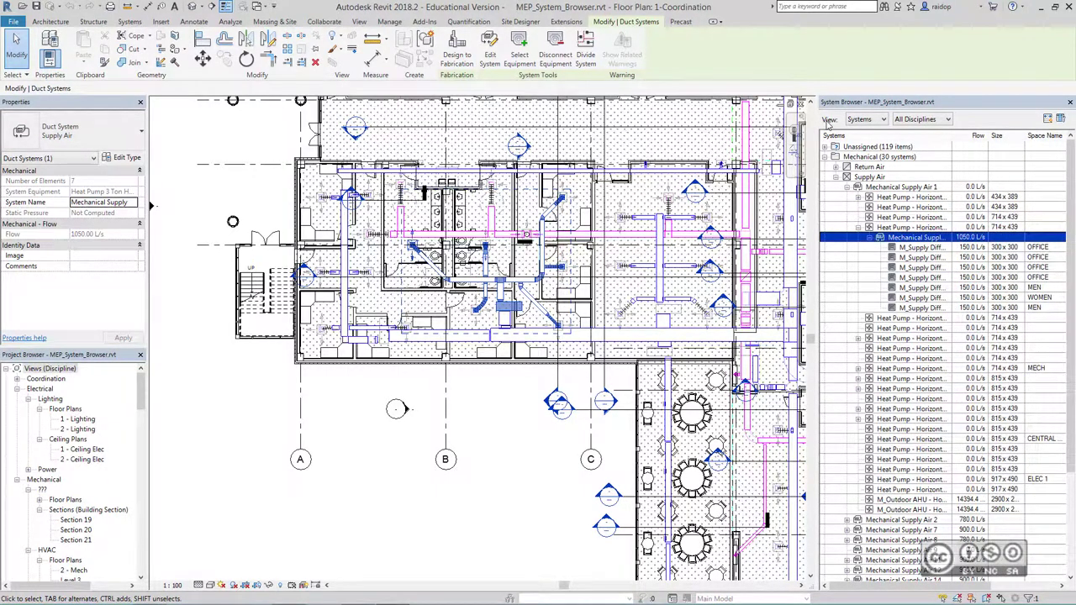
pyautogui.click(937, 119)
# Step: Filter to Piping, expand Unassigned > Piping, and inspect Hydronic Return in the plan
pyautogui.click(911, 149)
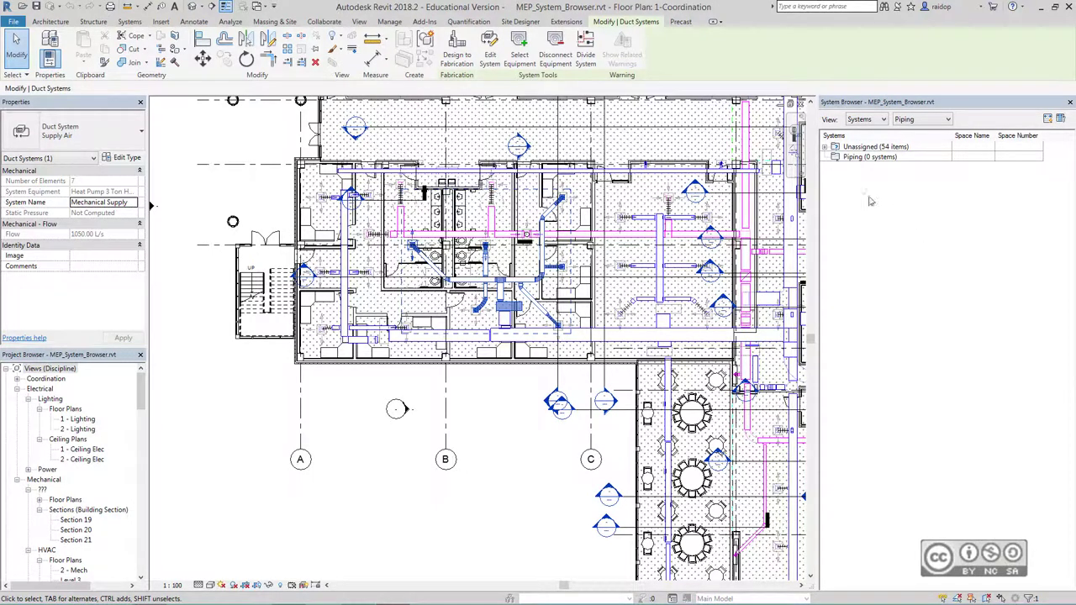
pyautogui.click(825, 148)
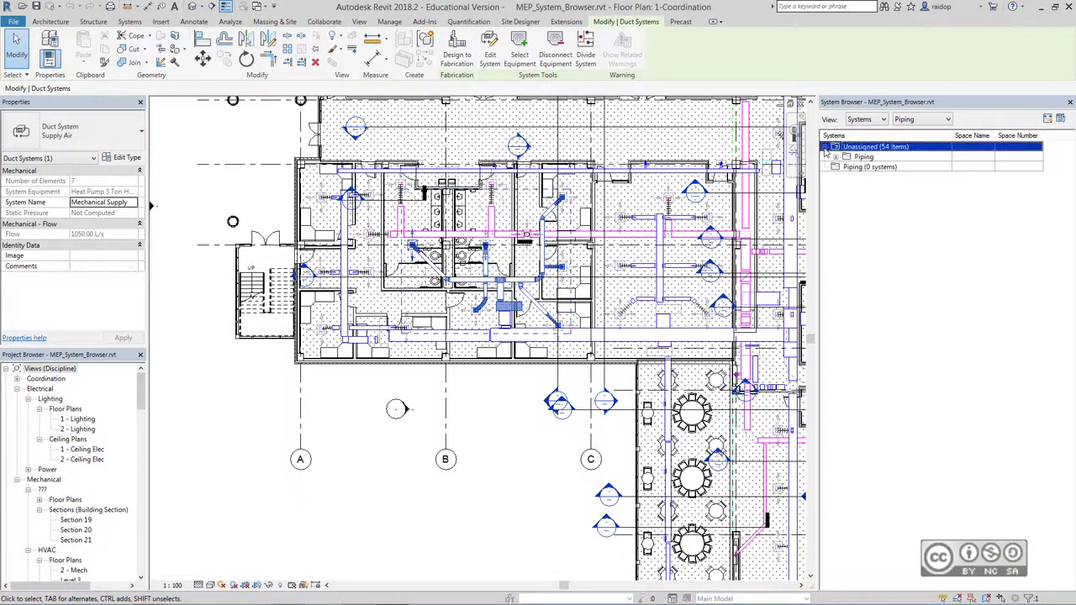
pyautogui.click(836, 157)
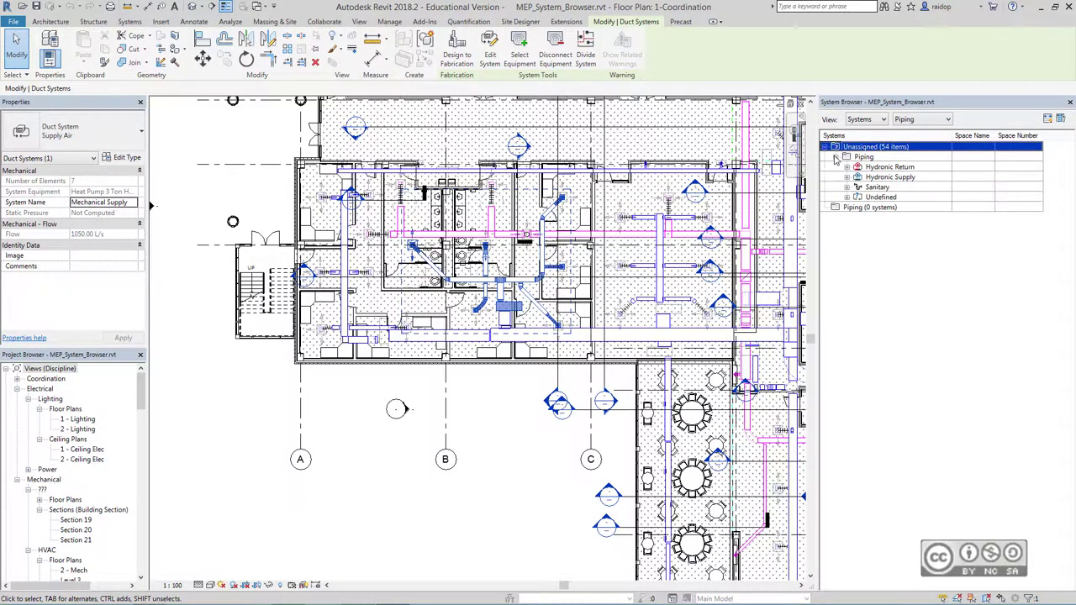
pyautogui.press('Escape')
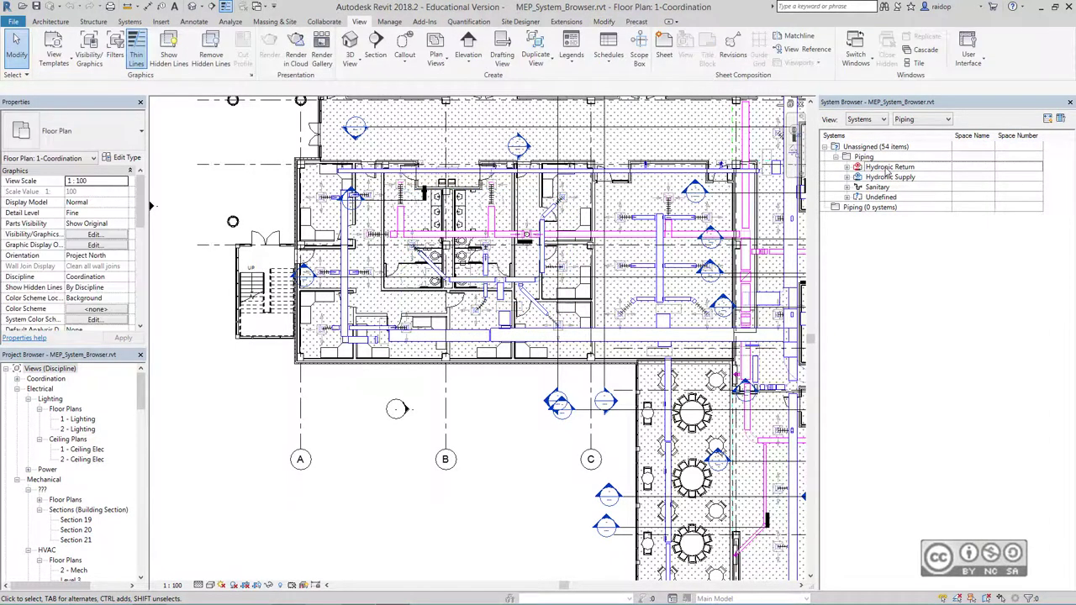
pyautogui.click(883, 167)
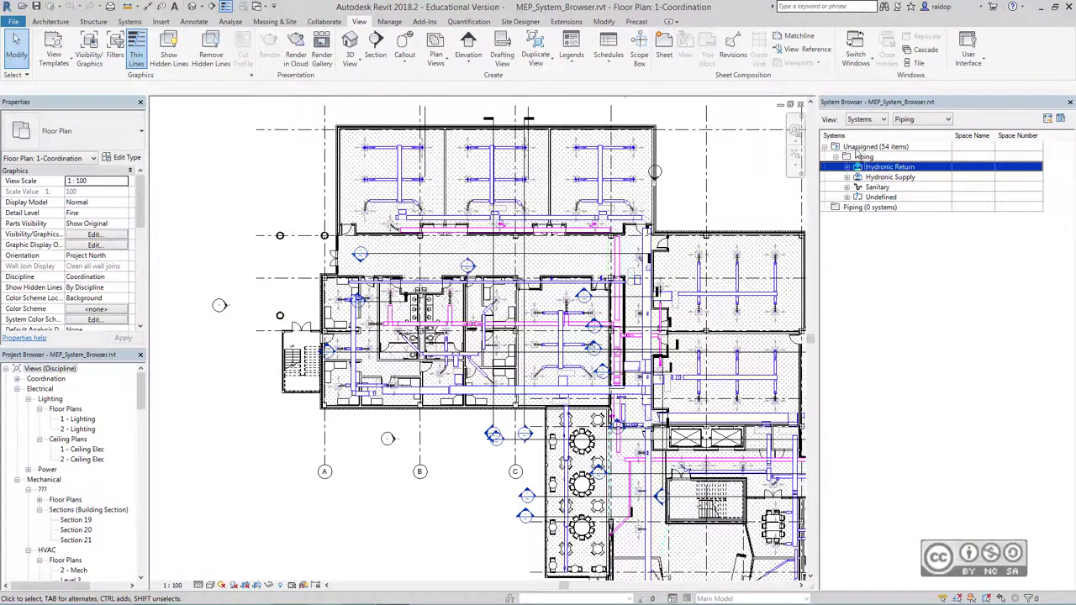
pyautogui.press('Escape')
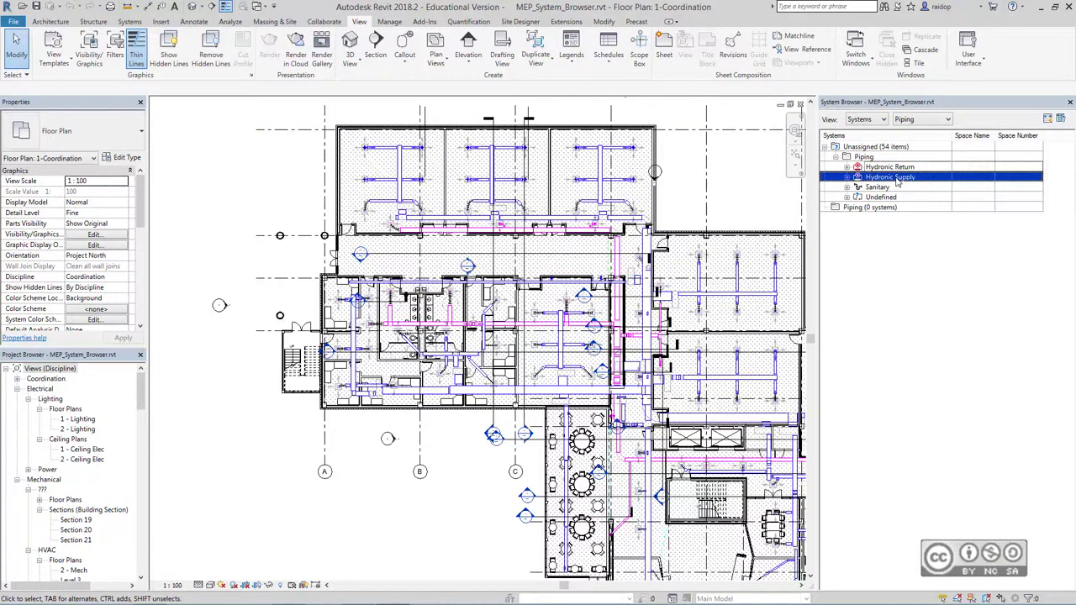
# Step: Filter to Electrical and expand the unassigned Electrical group to select Controls
pyautogui.click(917, 126)
pyautogui.click(909, 165)
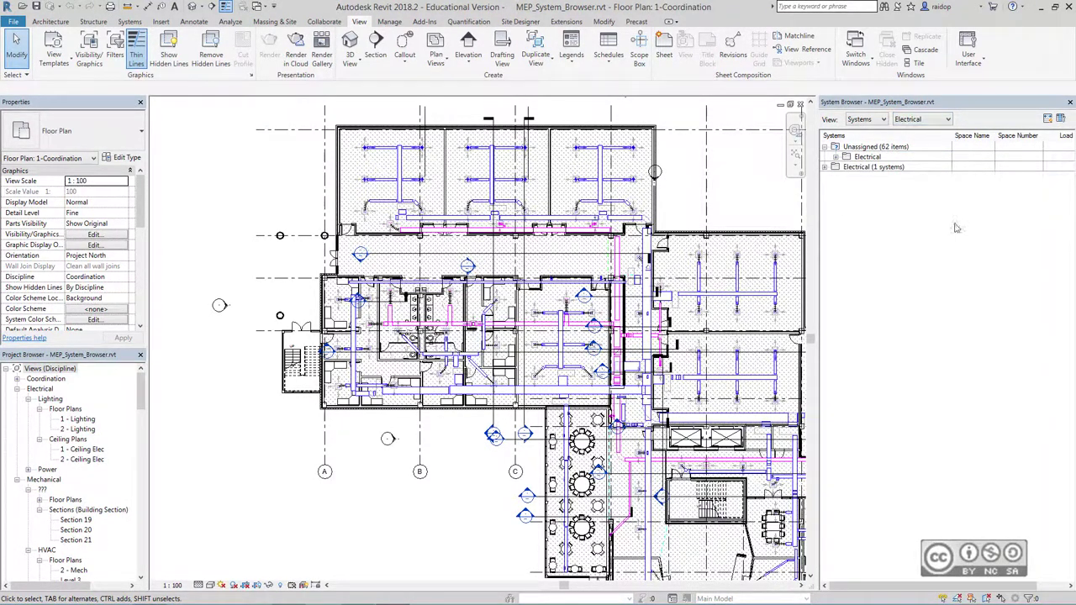
pyautogui.click(836, 158)
pyautogui.click(836, 157)
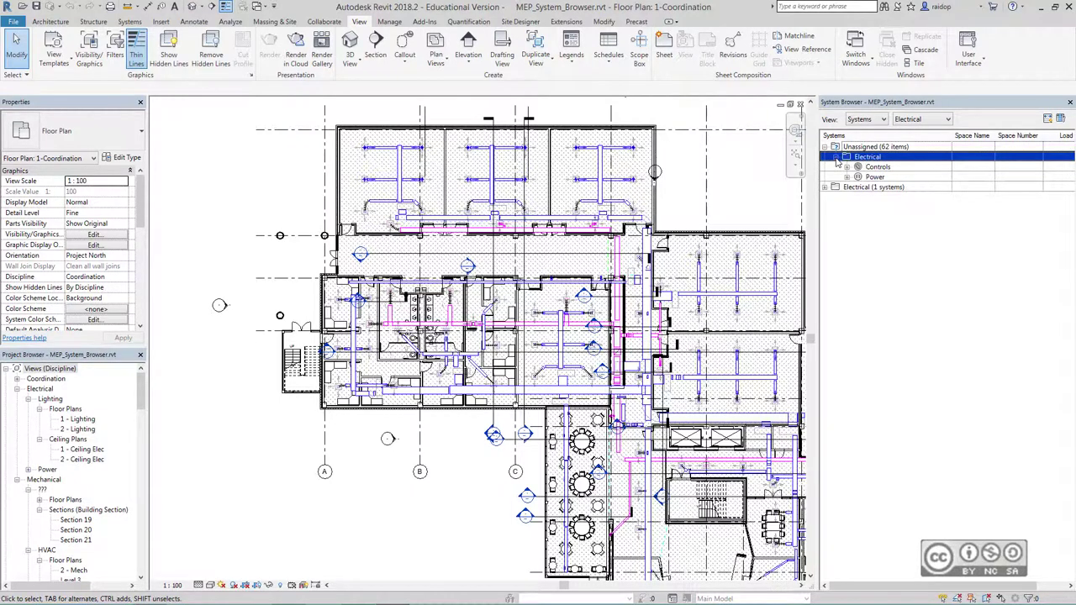
pyautogui.click(832, 167)
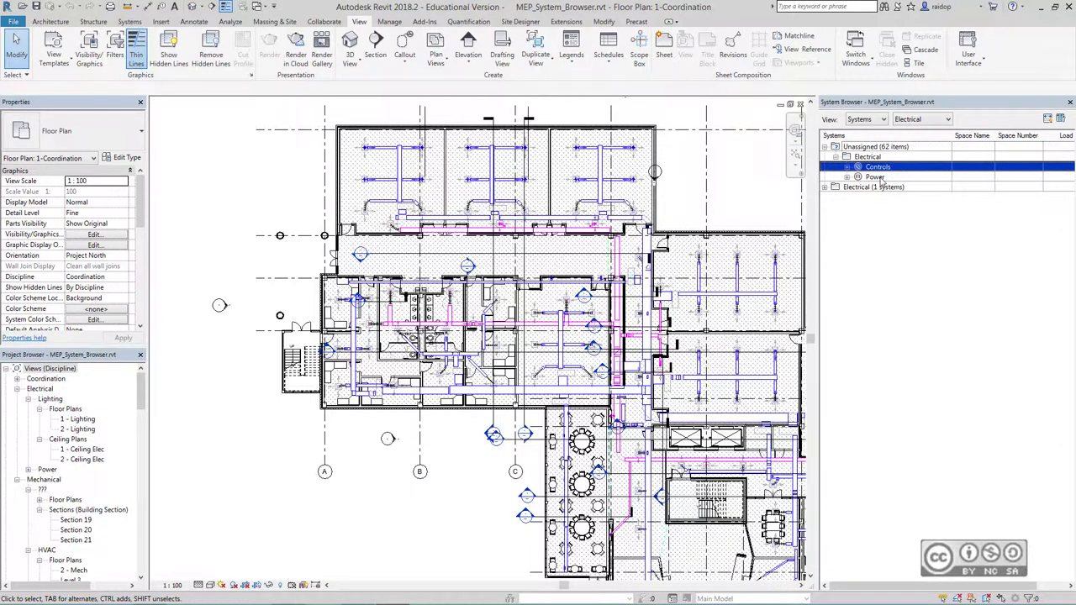
pyautogui.click(919, 121)
# Step: Show all disciplines and select the Mechanical Supply Air 1 system
pyautogui.click(927, 128)
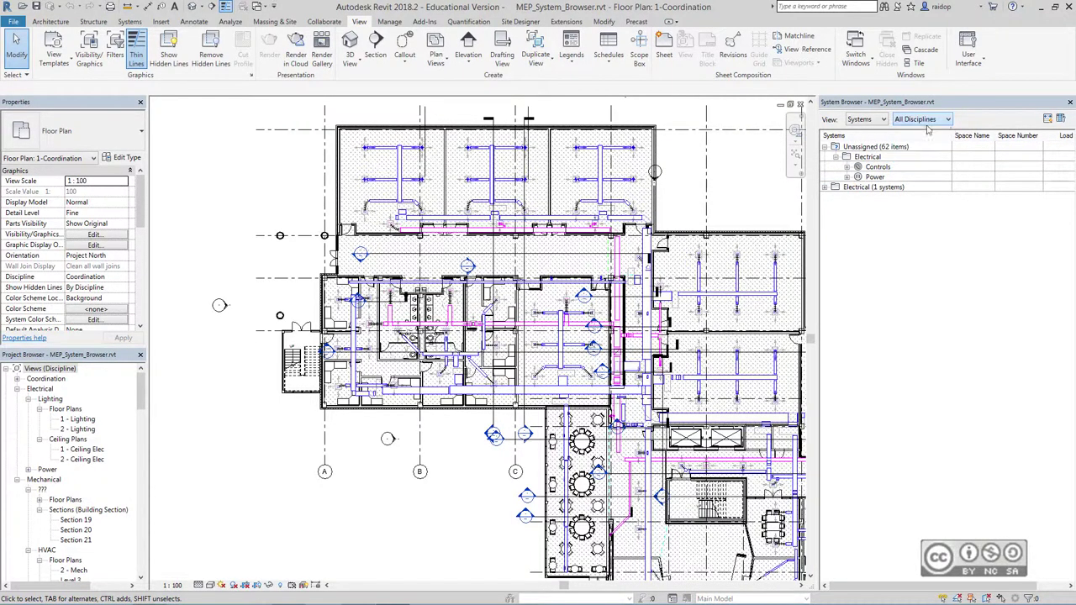
pyautogui.click(955, 280)
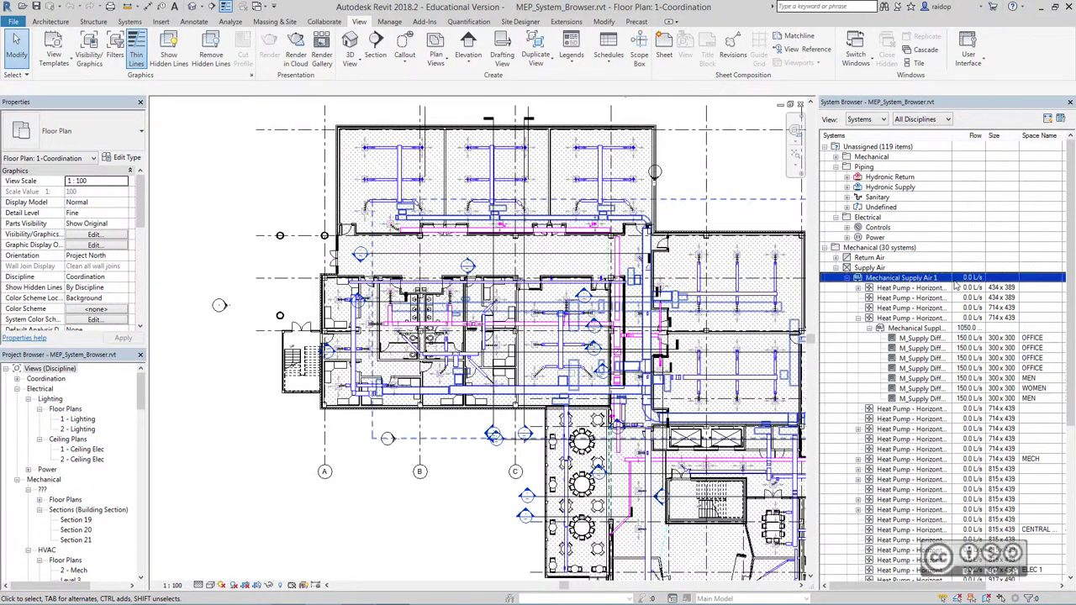
pyautogui.scroll(2, 519, 471)
pyautogui.scroll(-2, 33, 412)
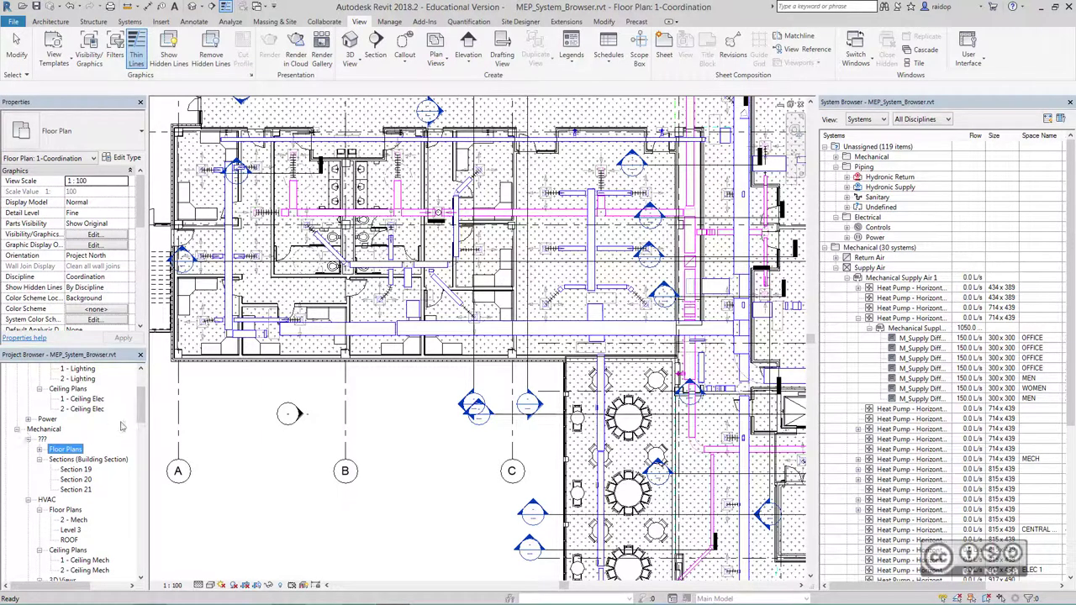
pyautogui.scroll(-3, 142, 418)
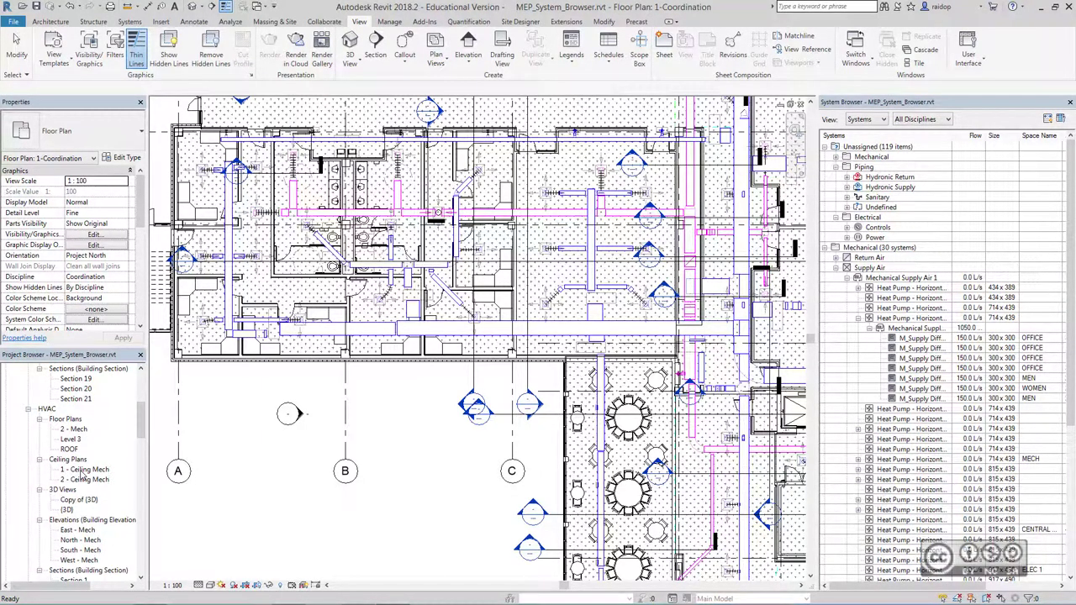
# Step: Open the 1 - Ceiling Mech plan, zoom in, and select a supply diffuser
pyautogui.doubleClick(82, 471)
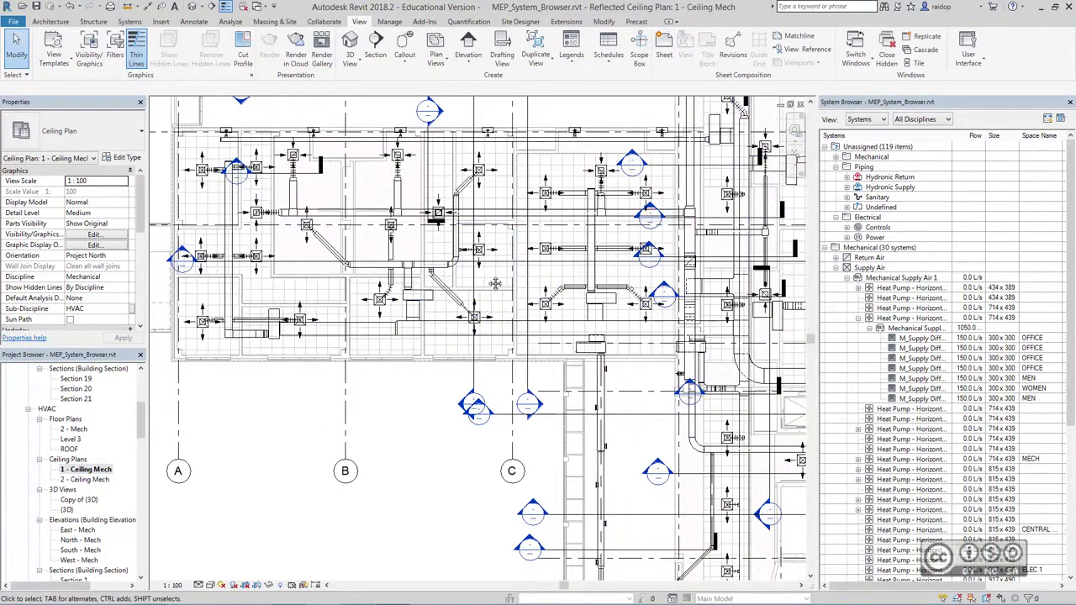
pyautogui.scroll(2, 495, 283)
pyautogui.scroll(2, 488, 288)
pyautogui.scroll(1, 471, 295)
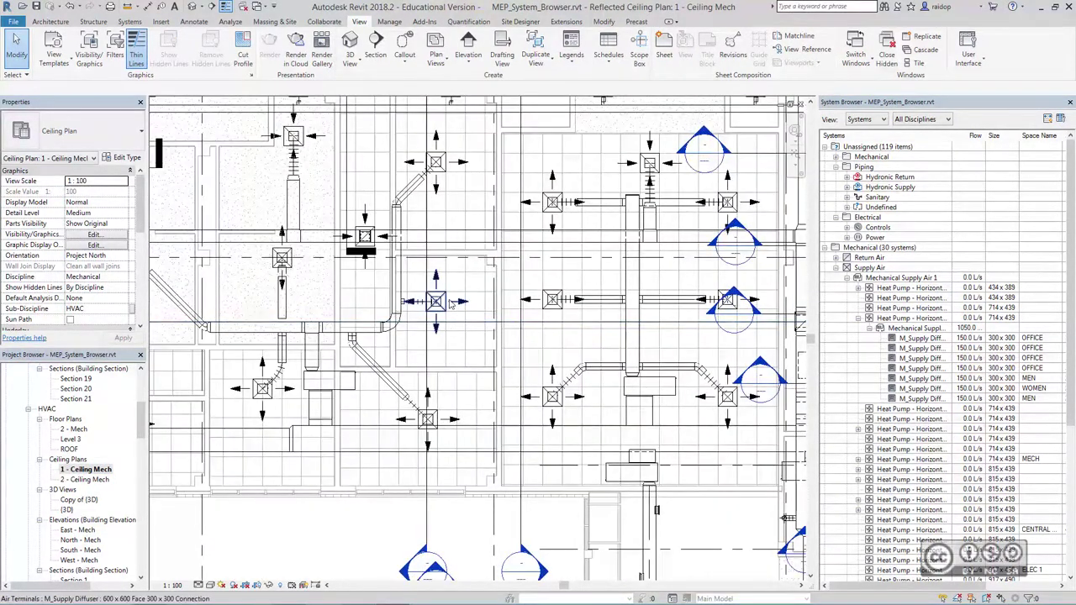
pyautogui.click(448, 306)
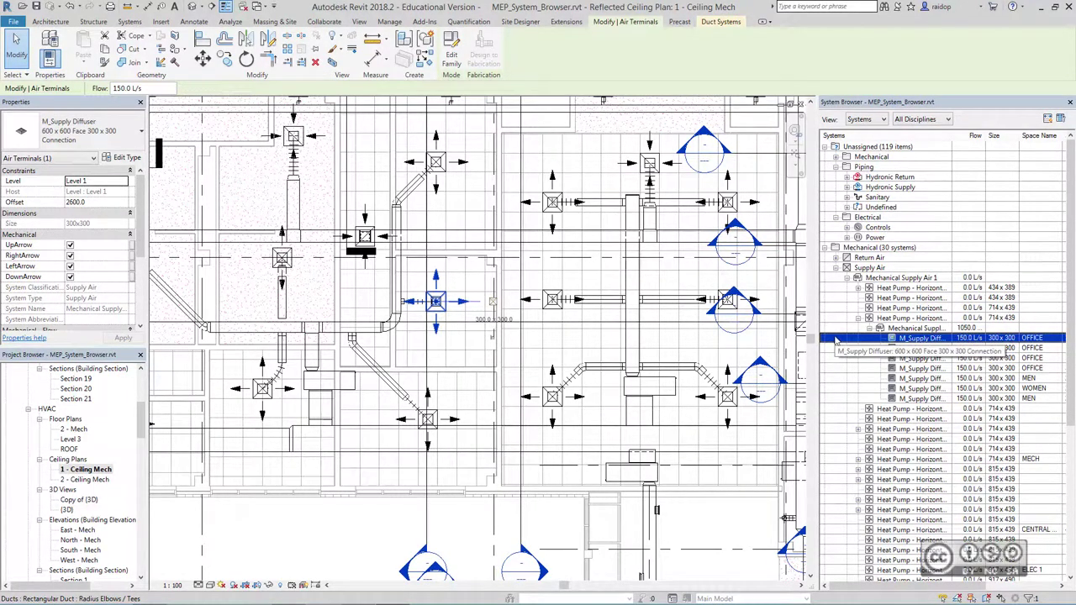
# Step: Switch back to Floor Plan: 1-Coordination and expand Unassigned > Electrical > Power
pyautogui.click(257, 6)
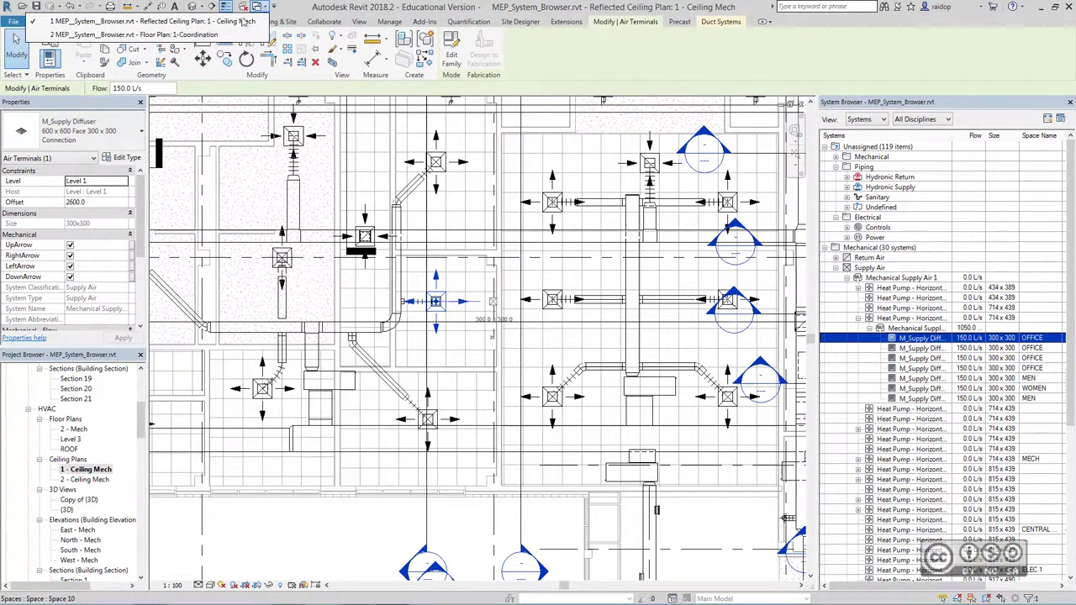
pyautogui.click(205, 39)
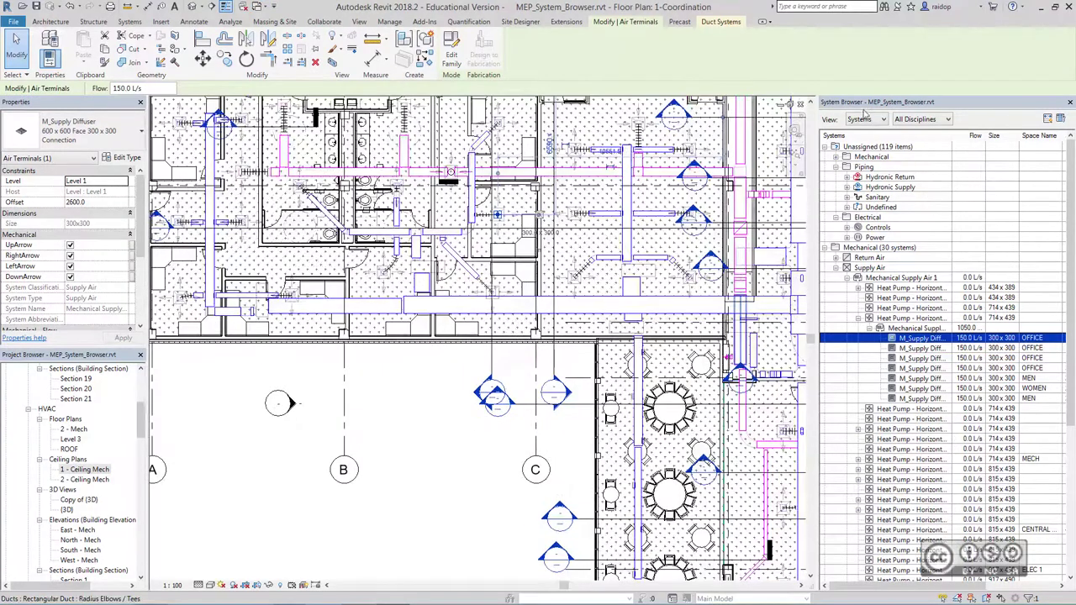
pyautogui.click(864, 150)
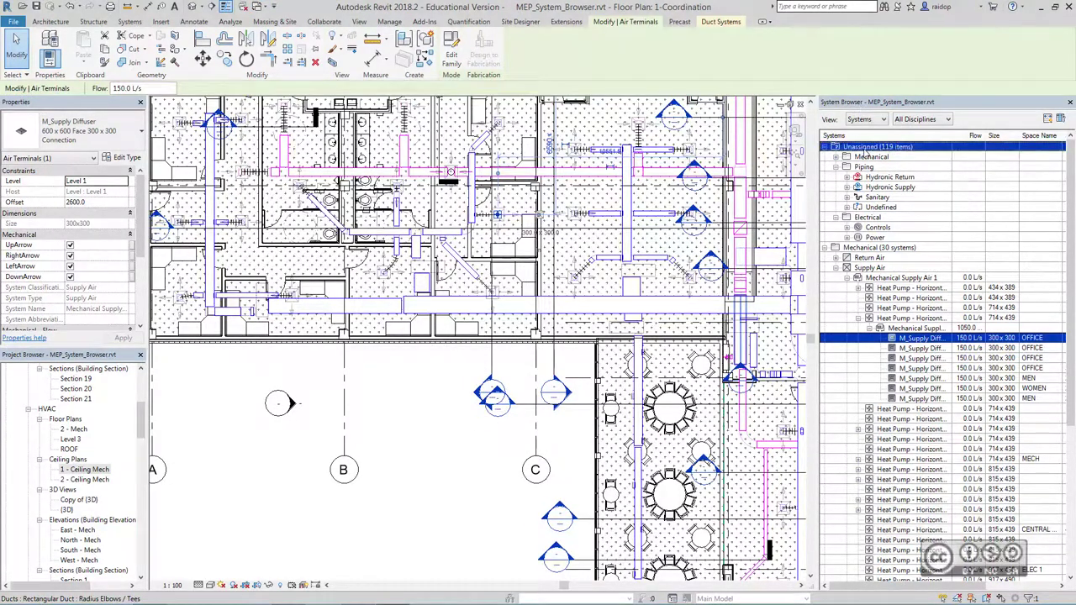
pyautogui.click(876, 238)
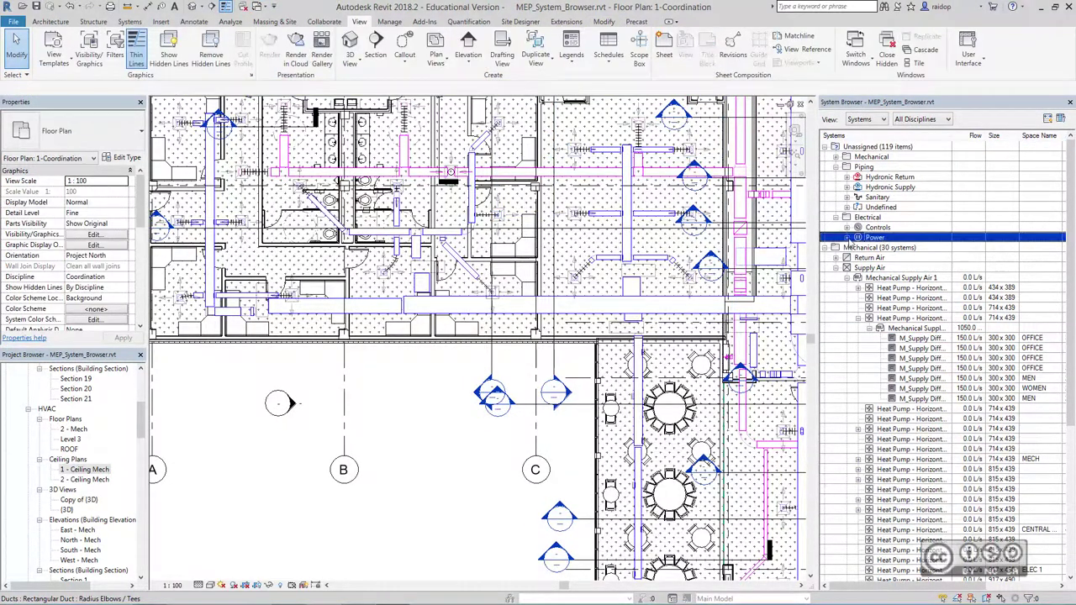
pyautogui.click(848, 238)
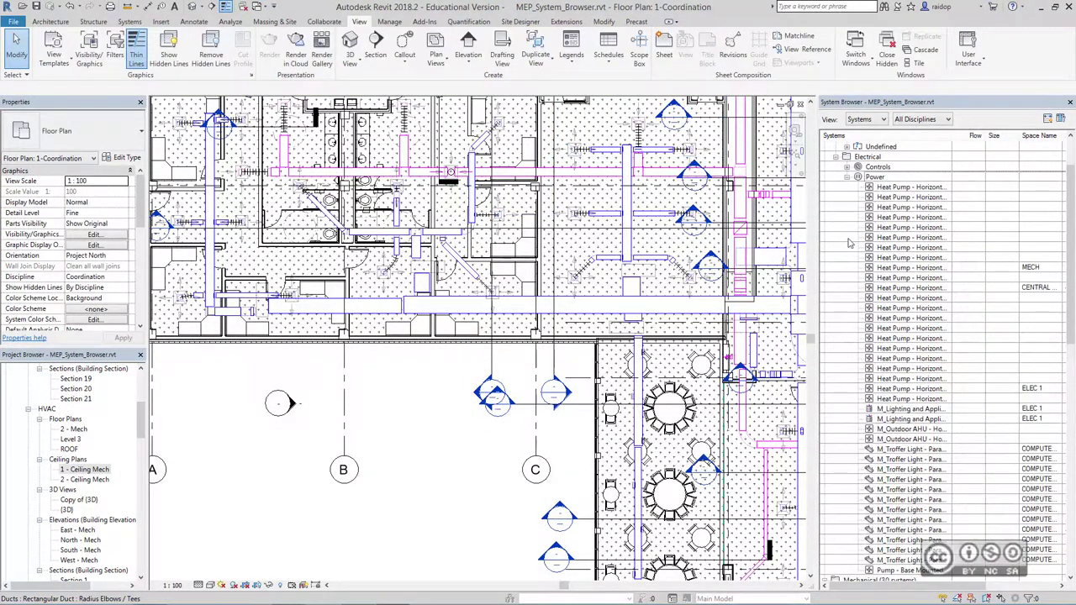
# Step: Select an M_Troffer Light entry under Power and zoom out to see the whole building
pyautogui.click(901, 469)
pyautogui.click(902, 459)
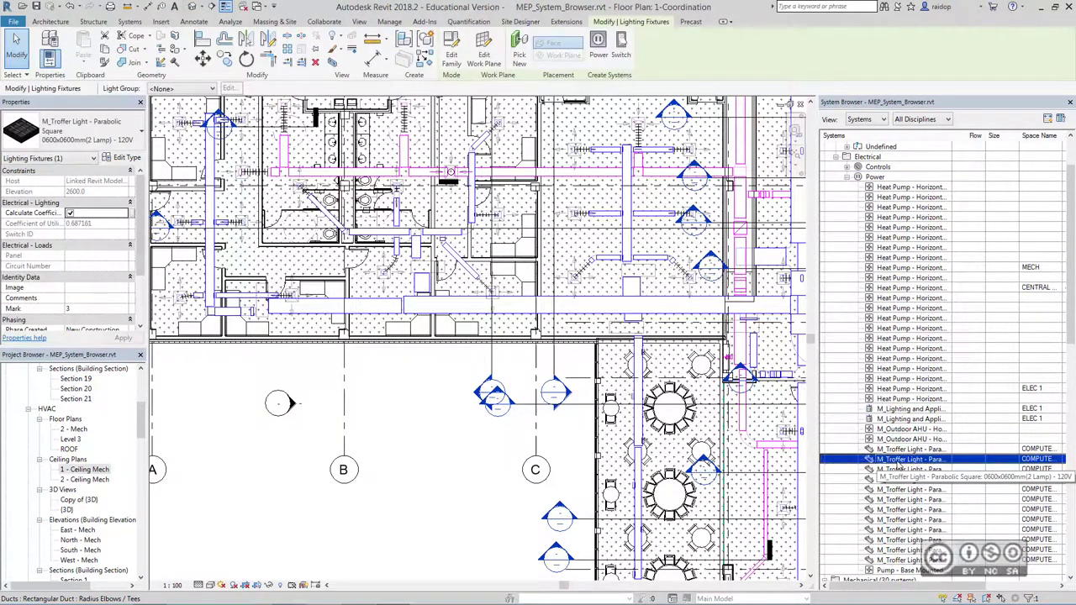
pyautogui.scroll(-2, 398, 410)
pyautogui.scroll(-2, 398, 410)
pyautogui.scroll(-2, 398, 410)
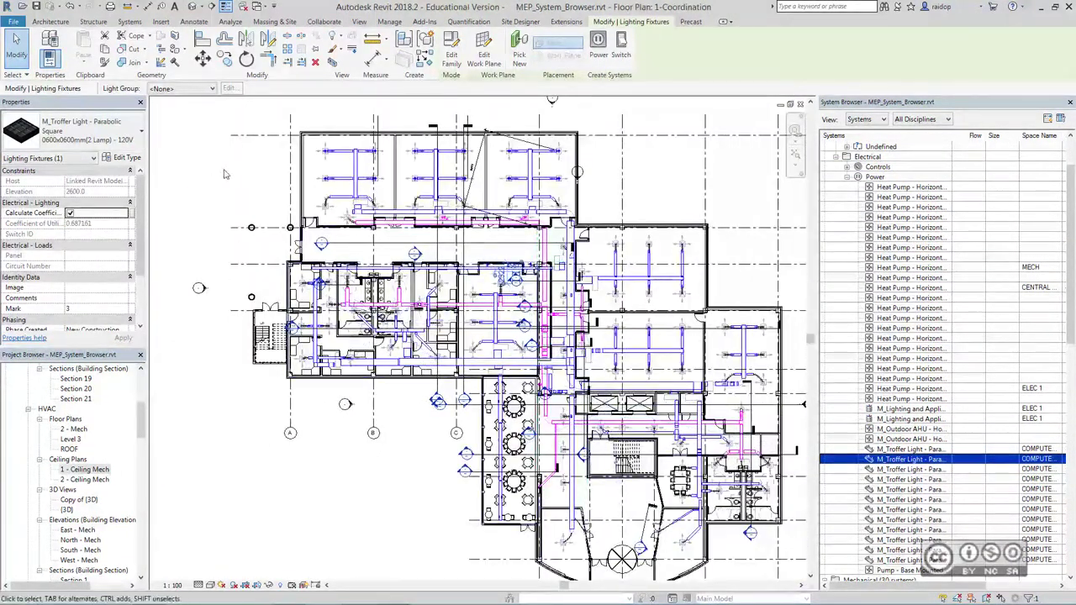
pyautogui.moveTo(709, 388); pyautogui.dragTo(744, 397, button='middle')
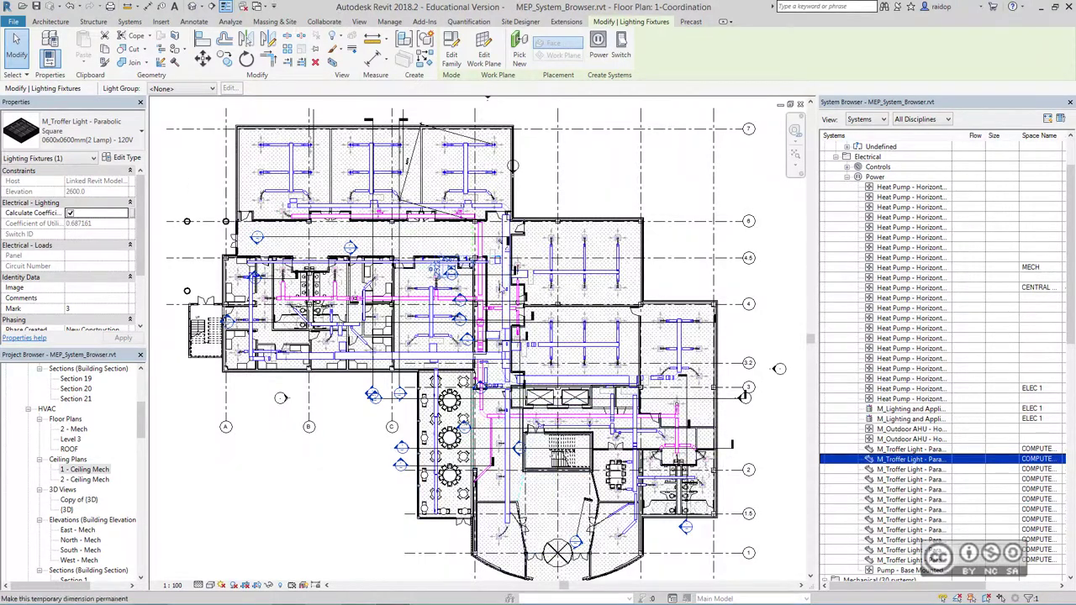
# Step: Use Show on the troffer light to find it in the 1 - Power plan, then close the dialog
pyautogui.rightClick(899, 461)
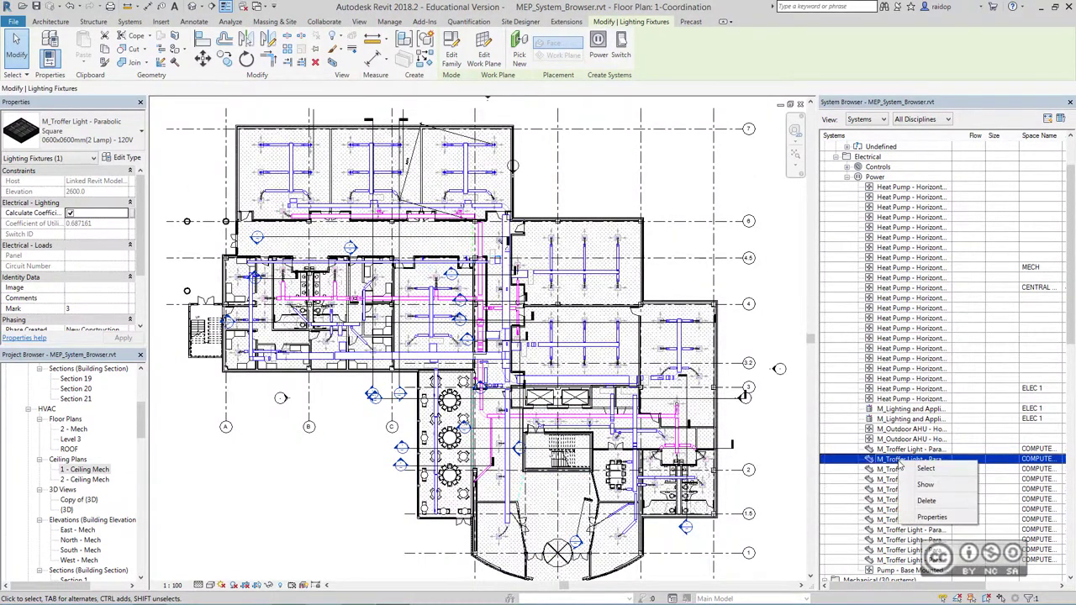
pyautogui.click(926, 485)
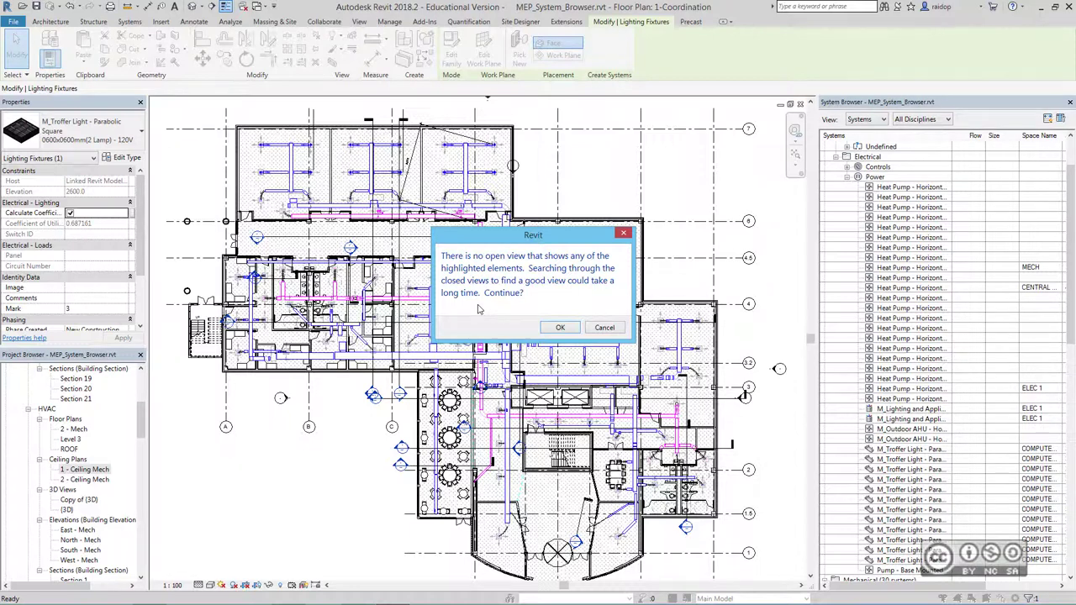
pyautogui.click(555, 328)
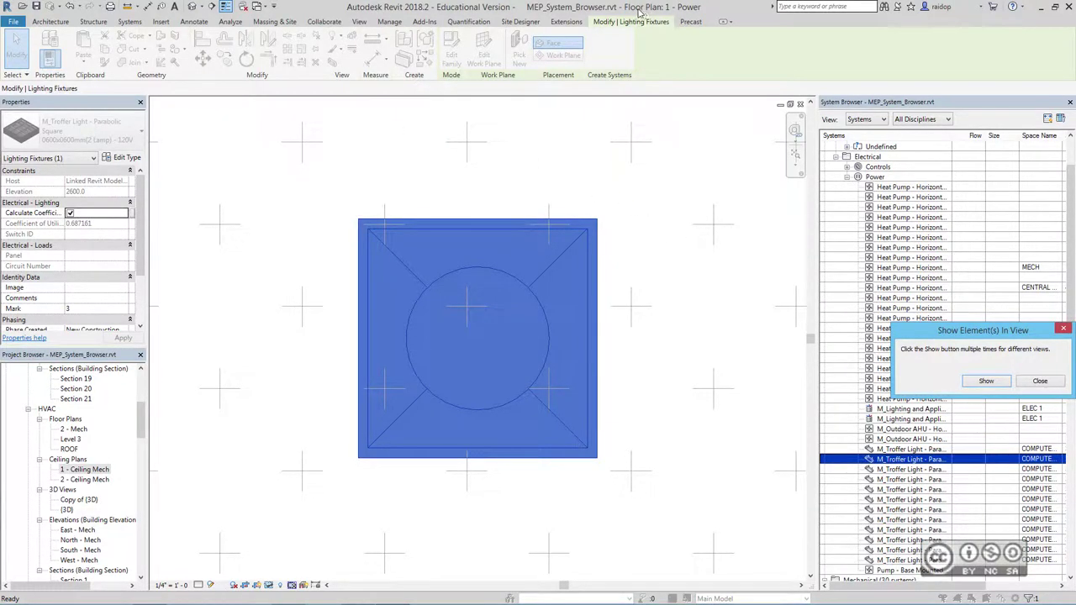
pyautogui.click(678, 290)
pyautogui.click(1040, 382)
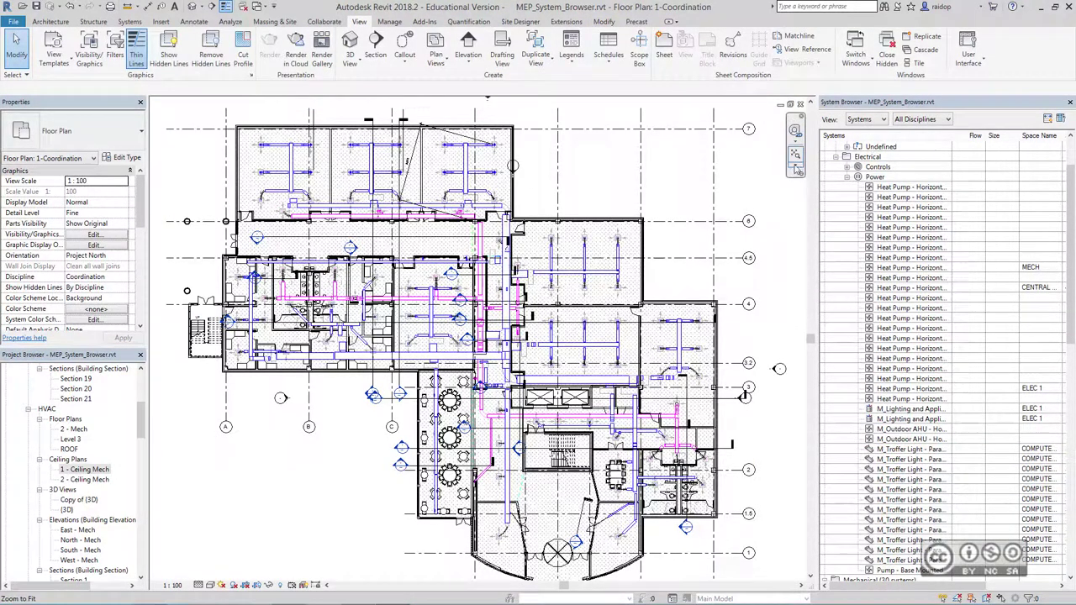
# Step: Zoom the floor plan to fit and expand the System Browser View dropdown
pyautogui.click(797, 168)
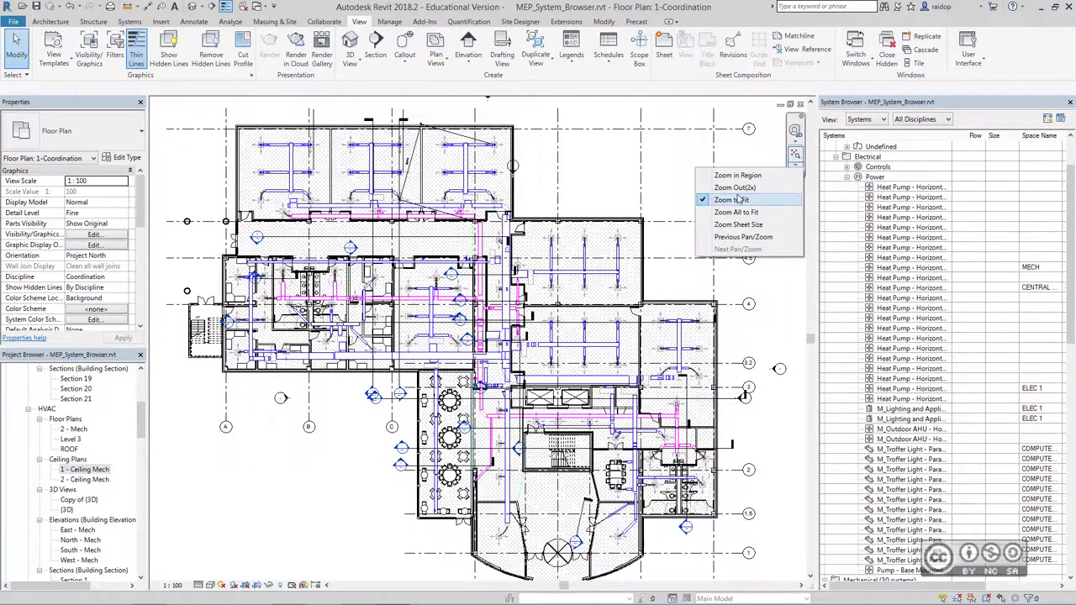
pyautogui.click(796, 157)
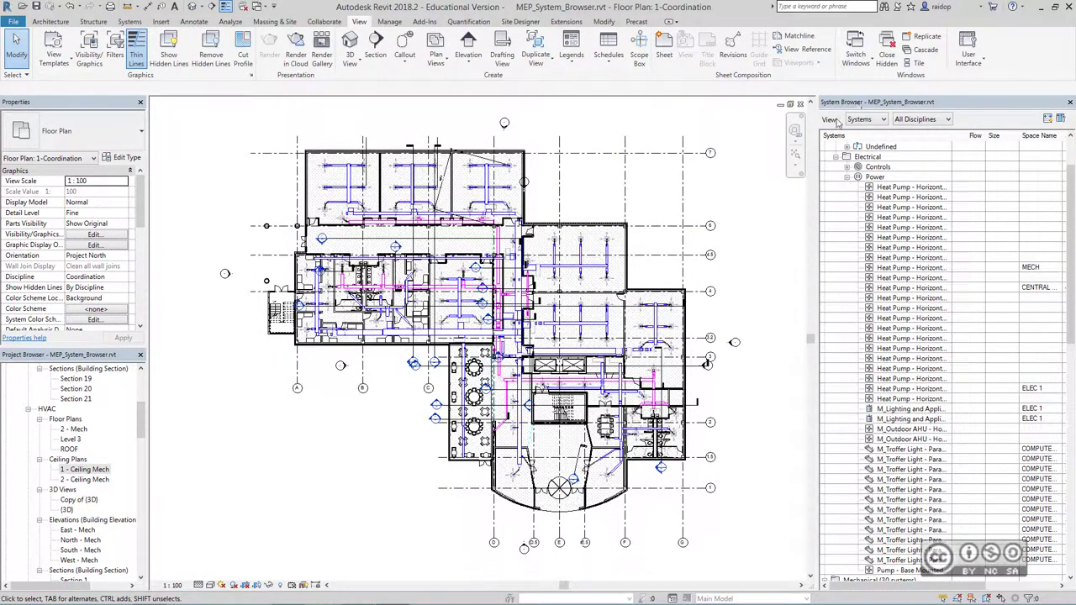
pyautogui.click(866, 120)
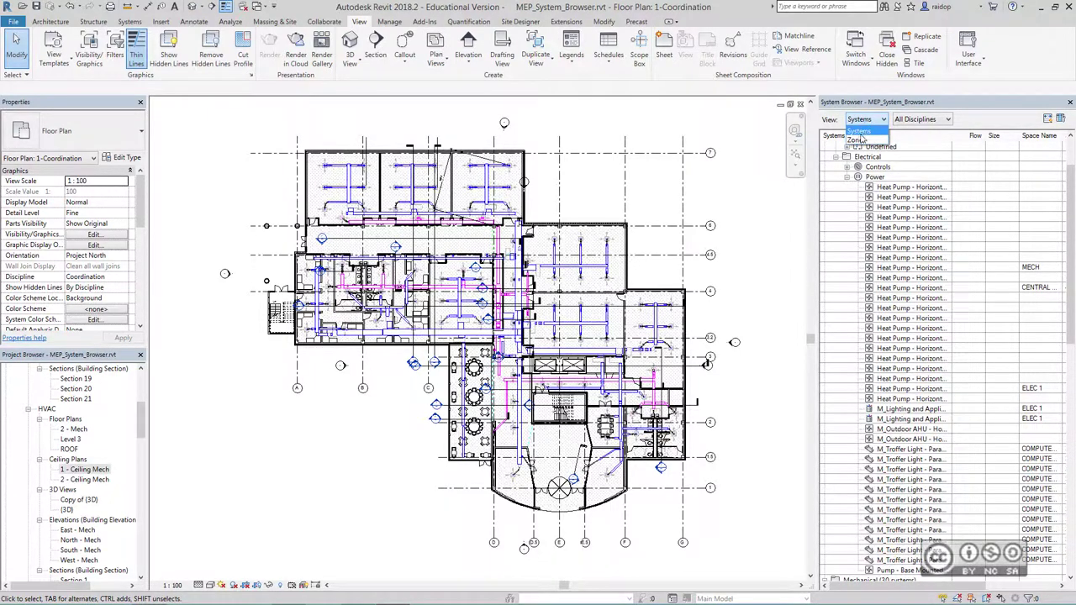
# Step: Switch to Zones, expand zones 1 and 2, and select zones 1–3 and space 2 LECTURE
pyautogui.click(858, 140)
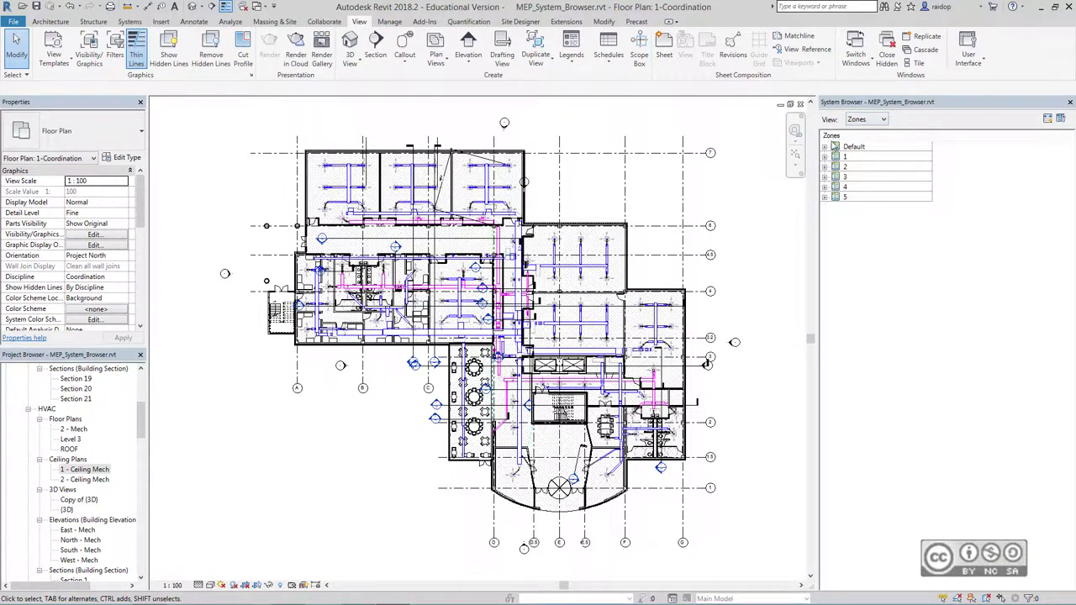
pyautogui.click(825, 157)
pyautogui.click(871, 158)
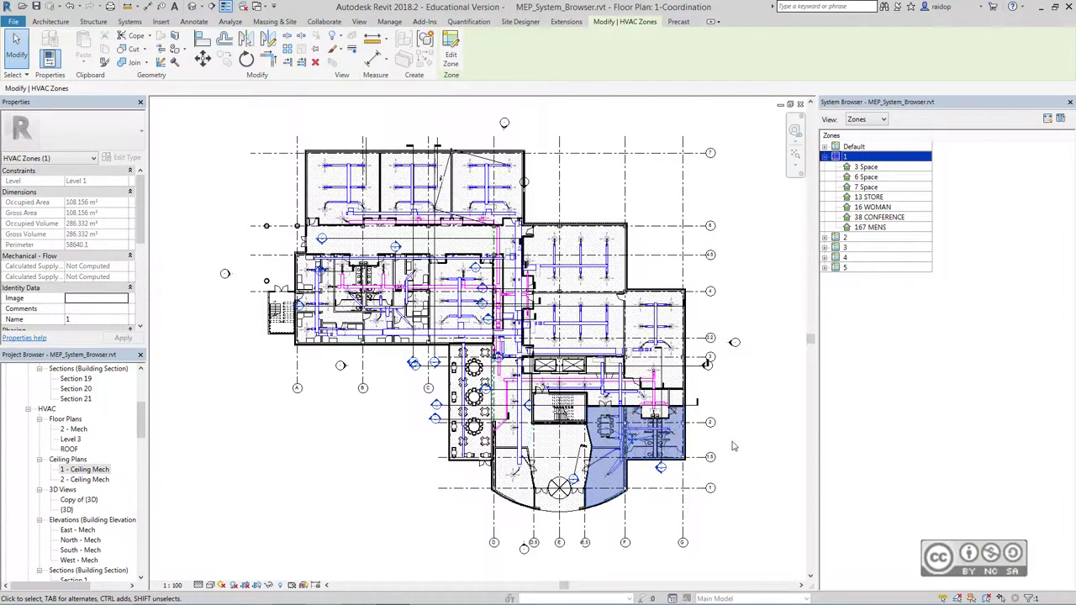
pyautogui.click(847, 238)
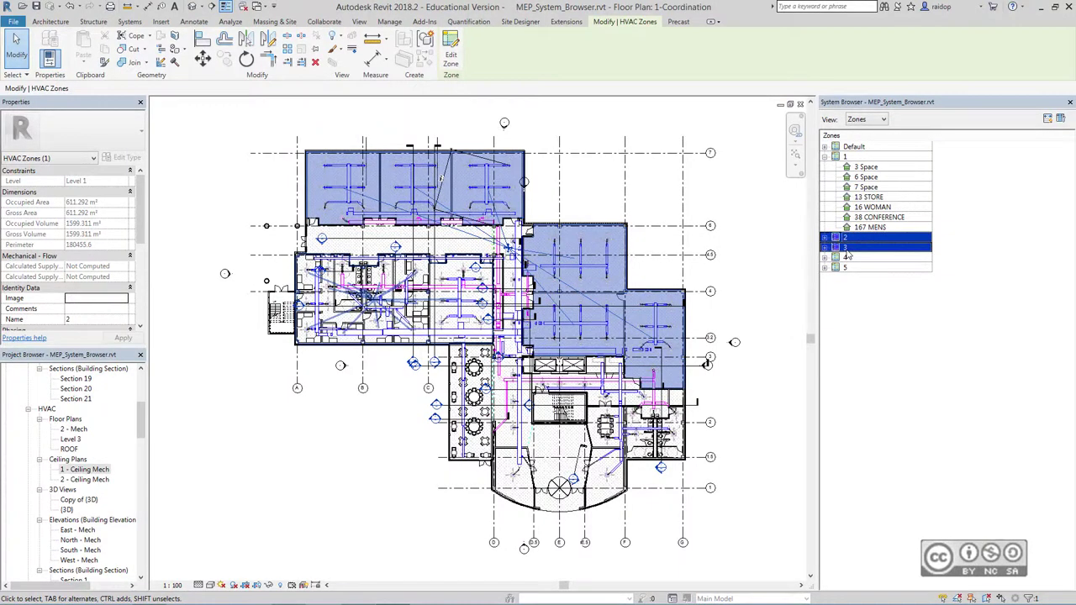
pyautogui.click(846, 248)
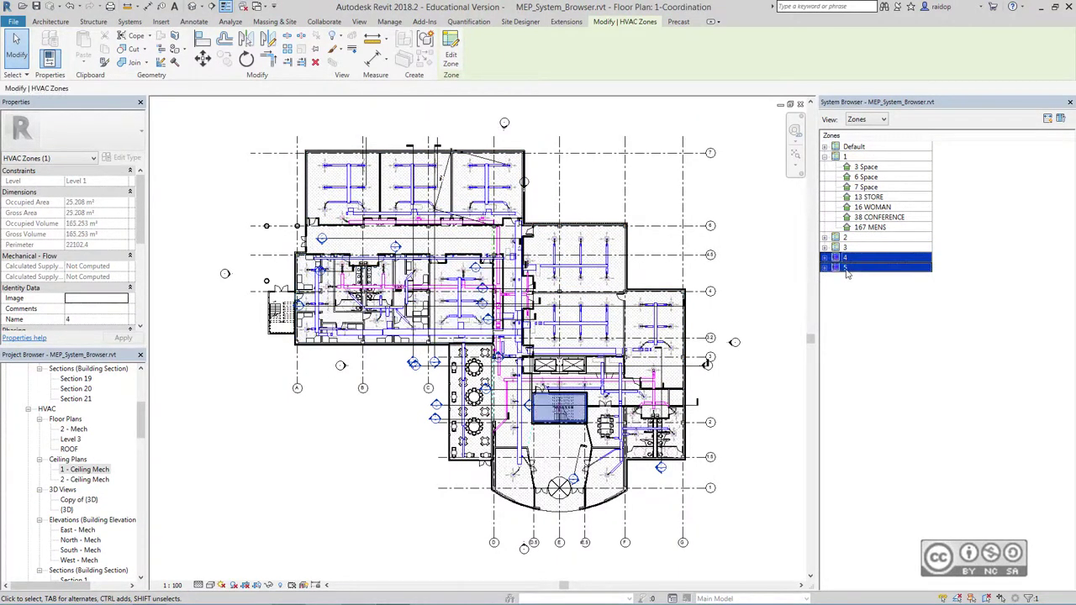
pyautogui.click(825, 238)
pyautogui.click(870, 240)
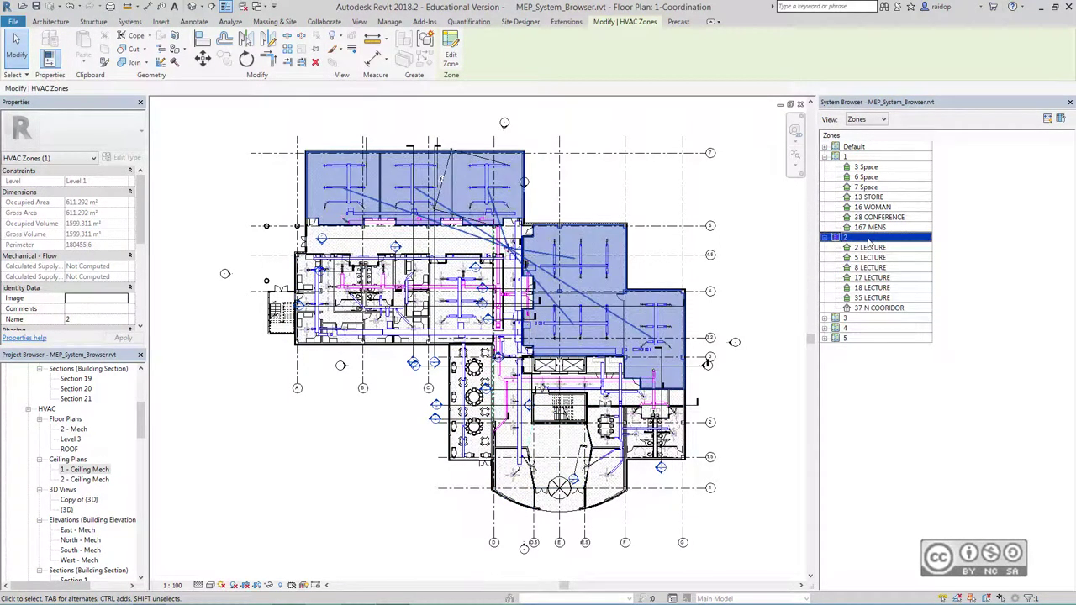
pyautogui.click(874, 248)
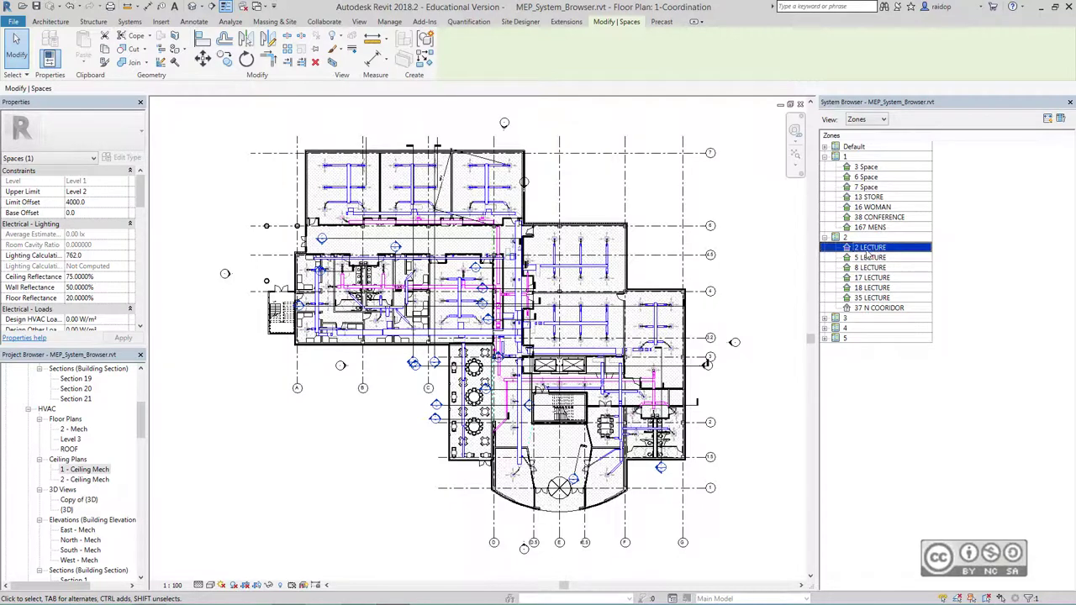
# Step: Show the 2 LECTURE space in the 1 - Ceiling Mech reflected ceiling plan from the System Browser
pyautogui.rightClick(869, 253)
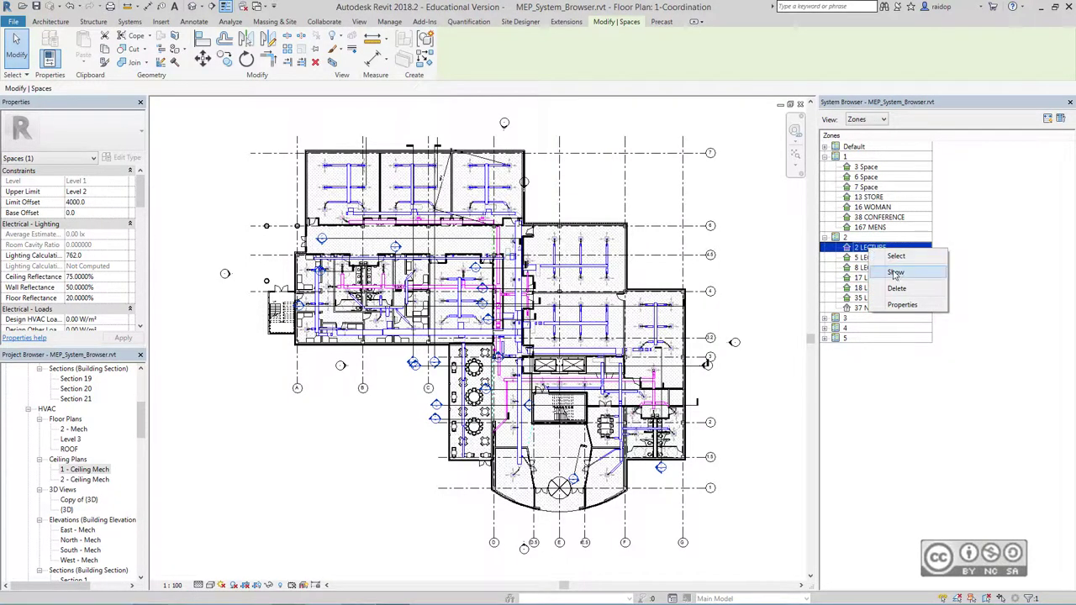
pyautogui.click(896, 273)
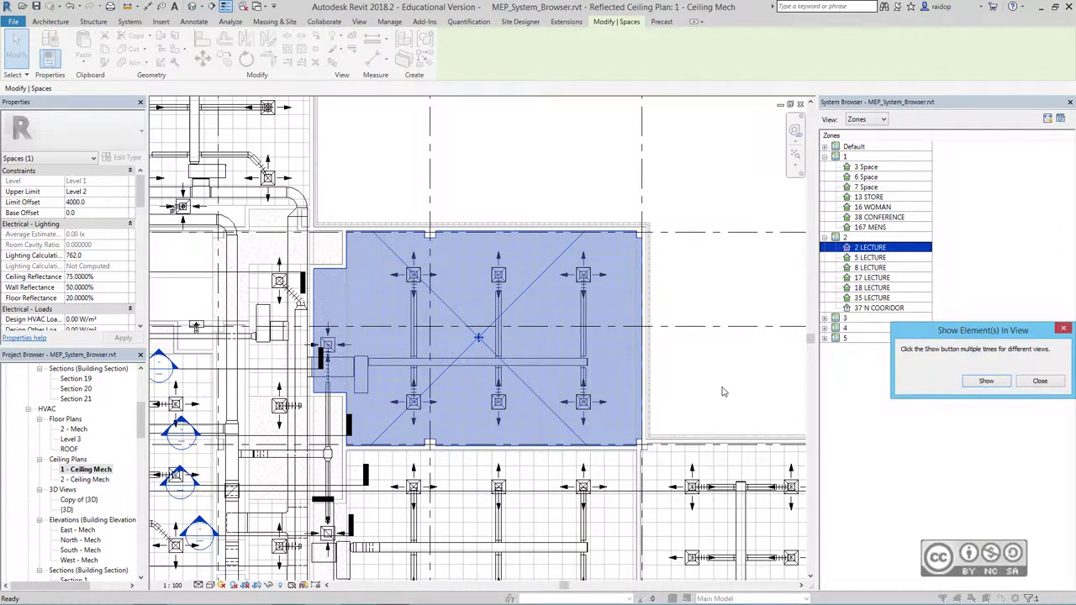
pyautogui.click(1047, 382)
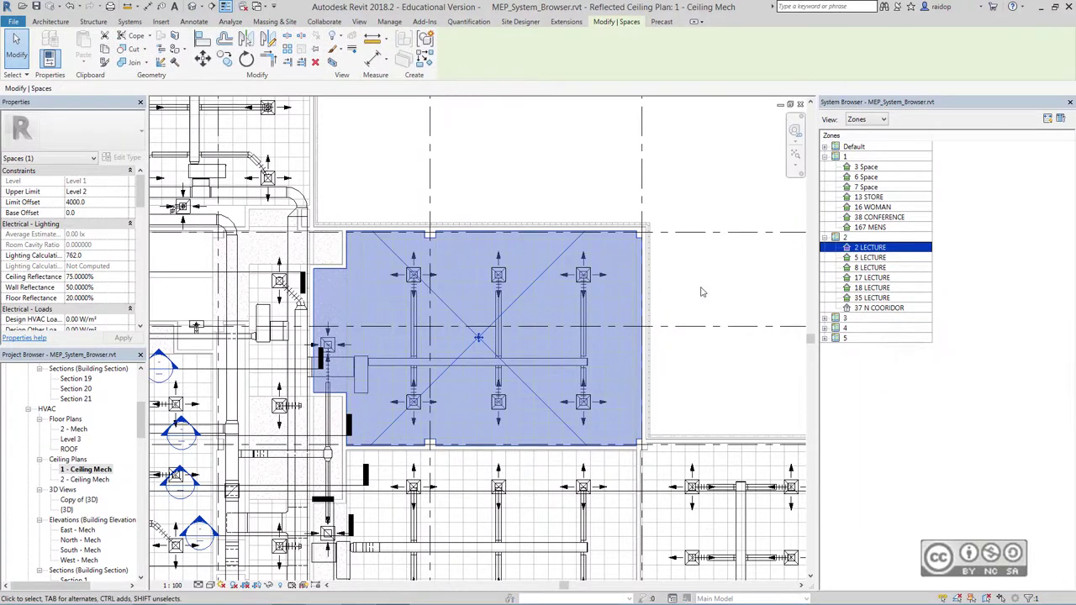
# Step: Zoom to fit the whole plan, locate 5, 8, 17 and 2 LECTURE, and switch the browser to Systems
pyautogui.click(795, 154)
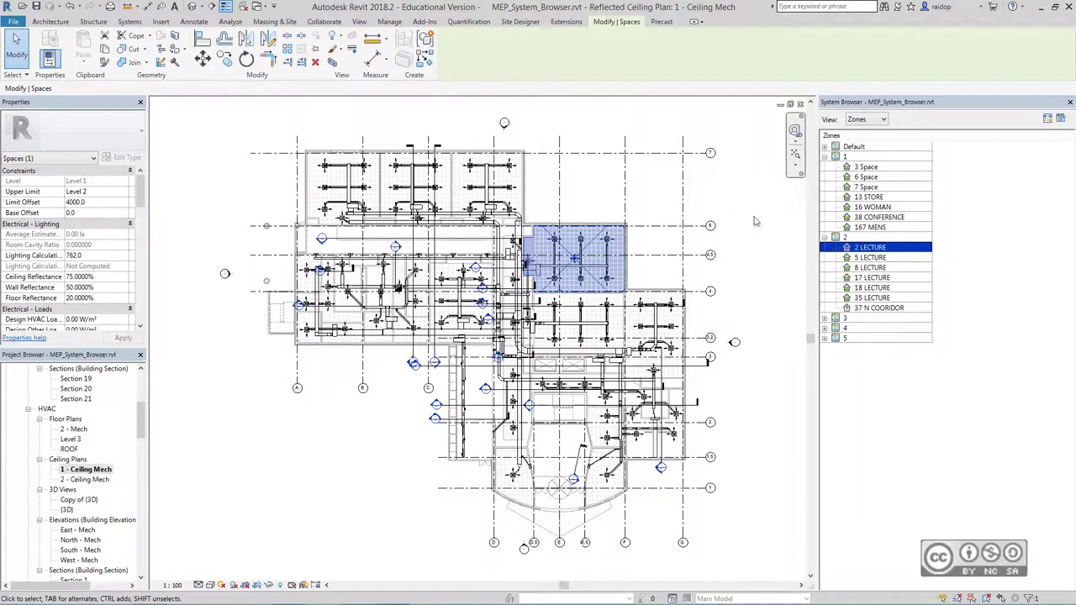
pyautogui.click(871, 257)
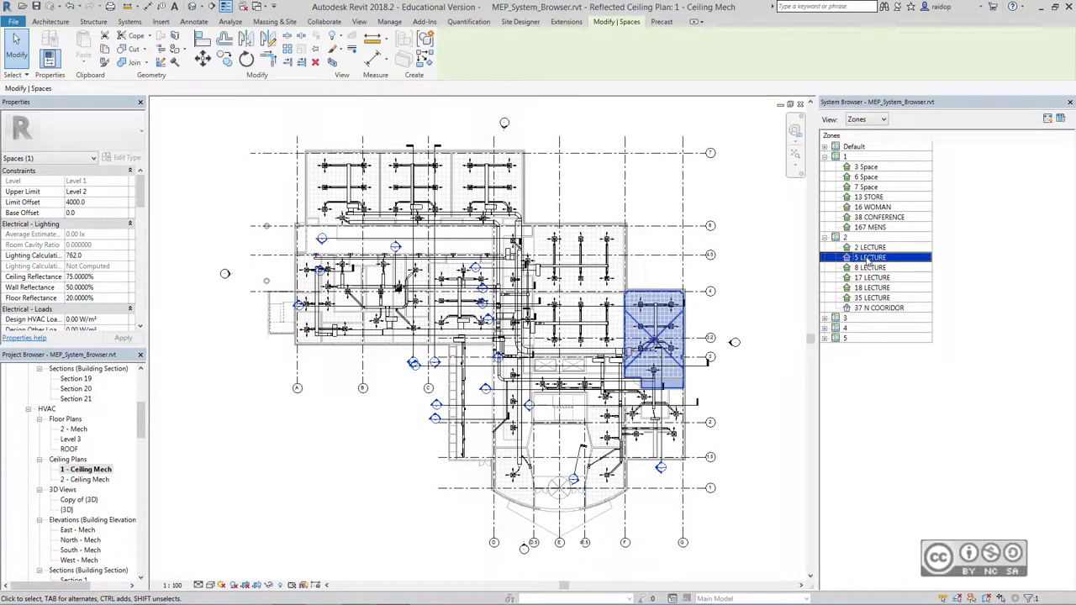
pyautogui.click(871, 267)
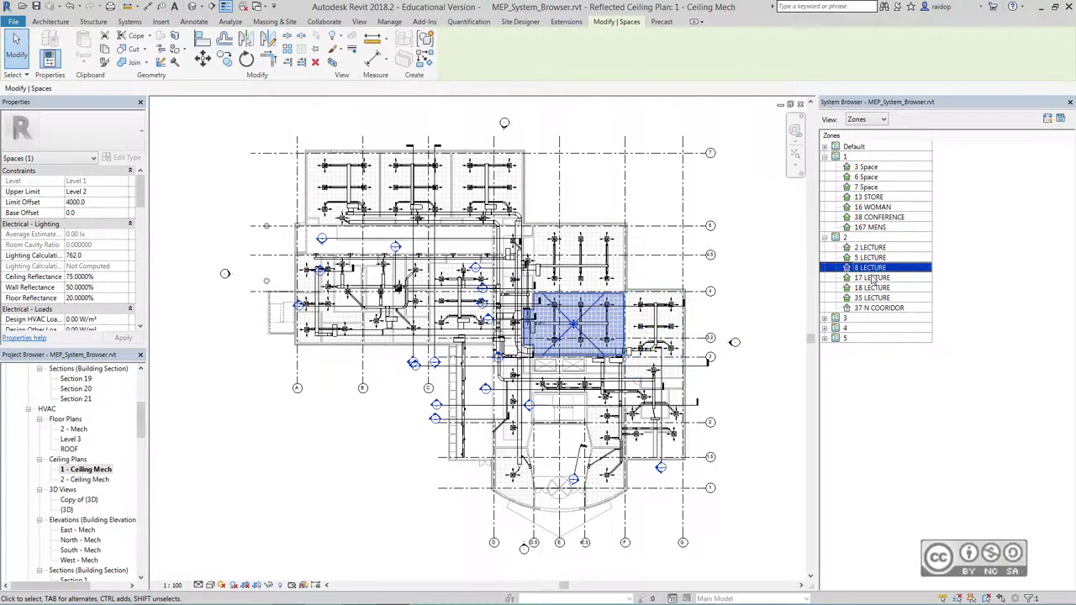
pyautogui.click(873, 278)
pyautogui.click(871, 247)
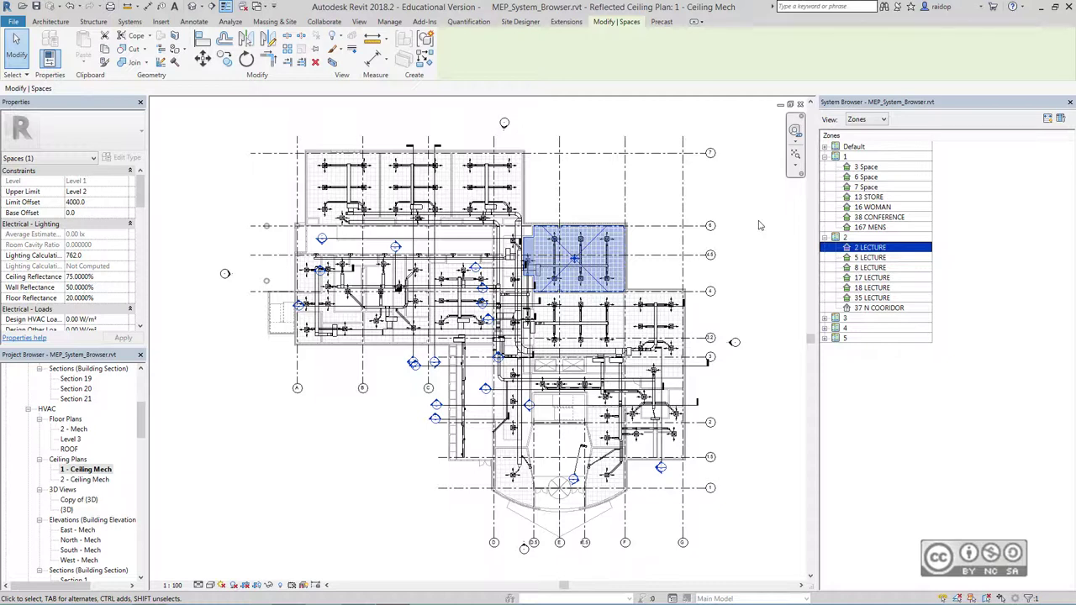
pyautogui.click(866, 119)
pyautogui.click(866, 135)
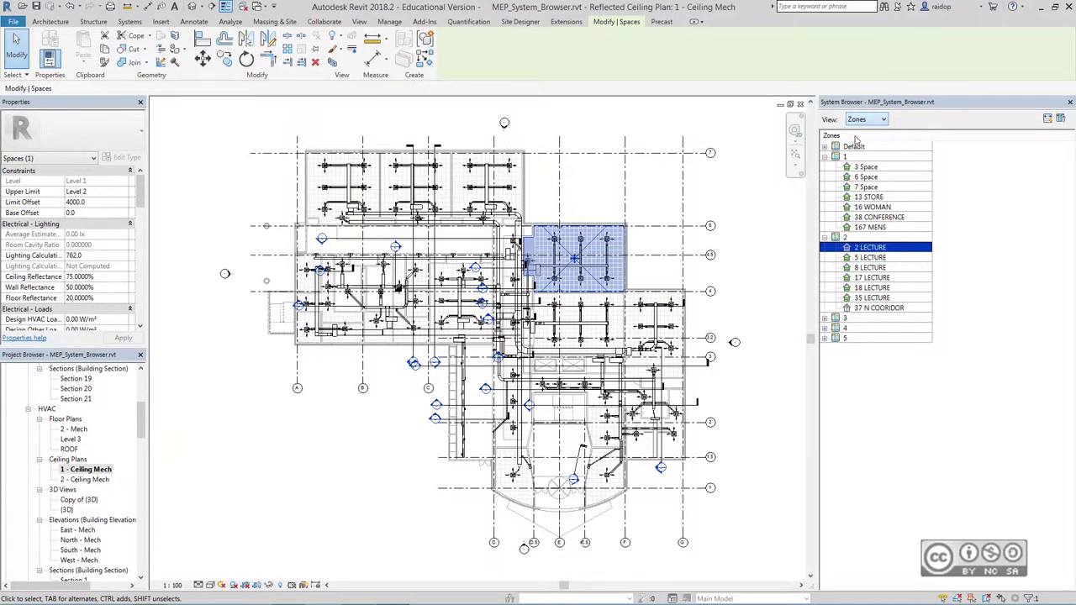
# Step: Collapse the systems tree and review the Unassigned, Piping, Mechanical groups and Return Air system, then clear selection
pyautogui.click(836, 168)
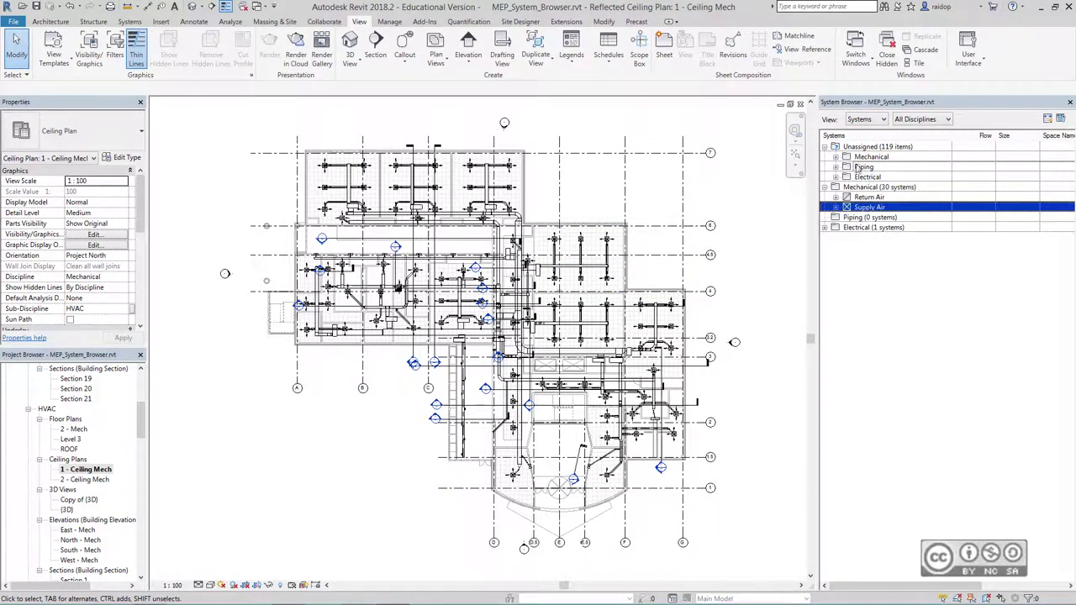
pyautogui.click(857, 168)
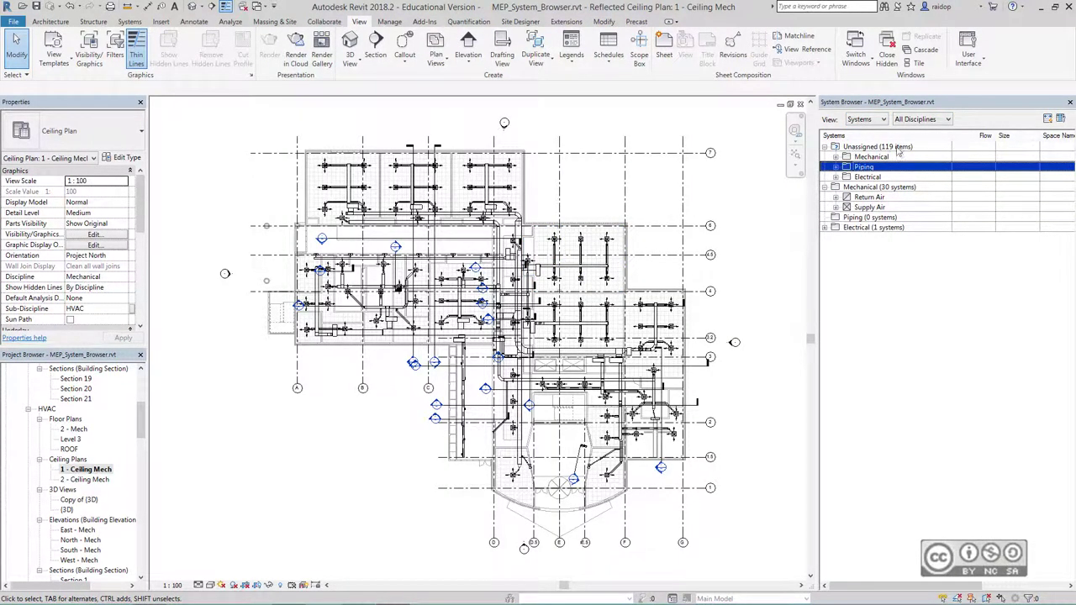
pyautogui.click(878, 148)
pyautogui.click(889, 298)
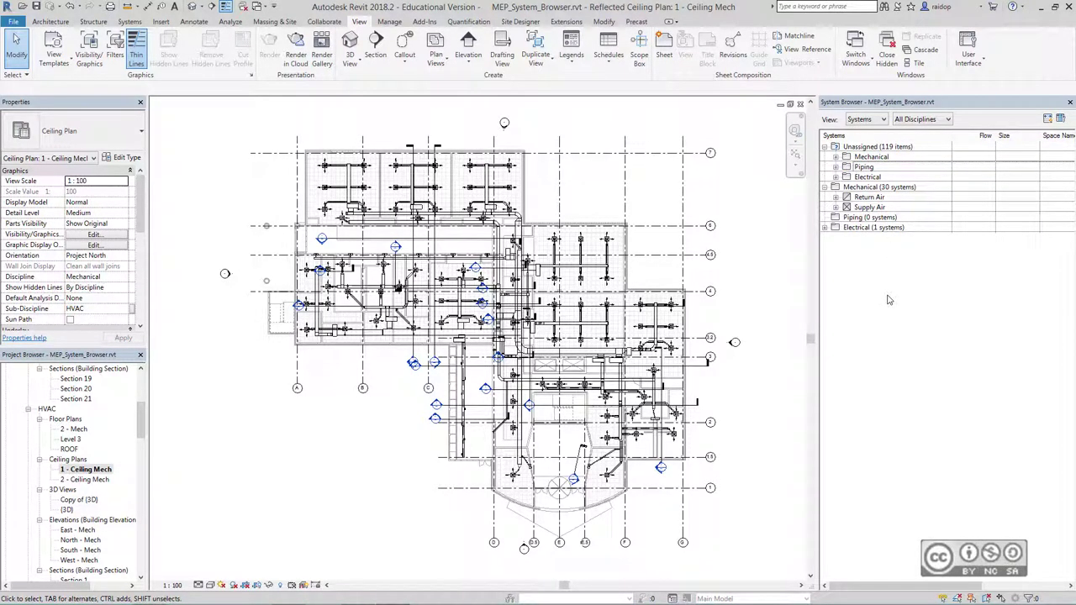
pyautogui.click(869, 198)
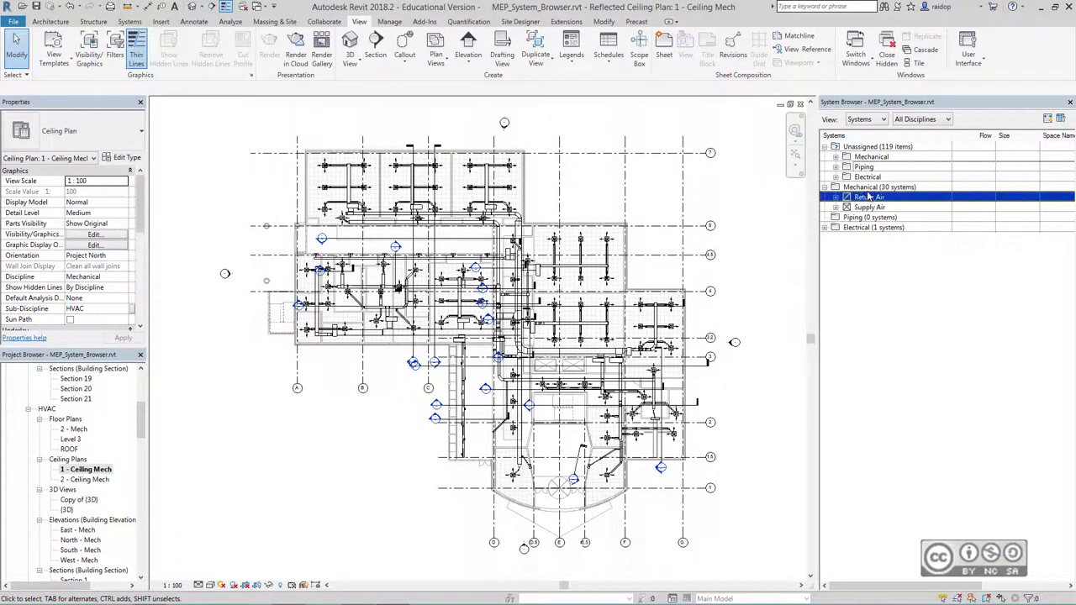
pyautogui.click(878, 158)
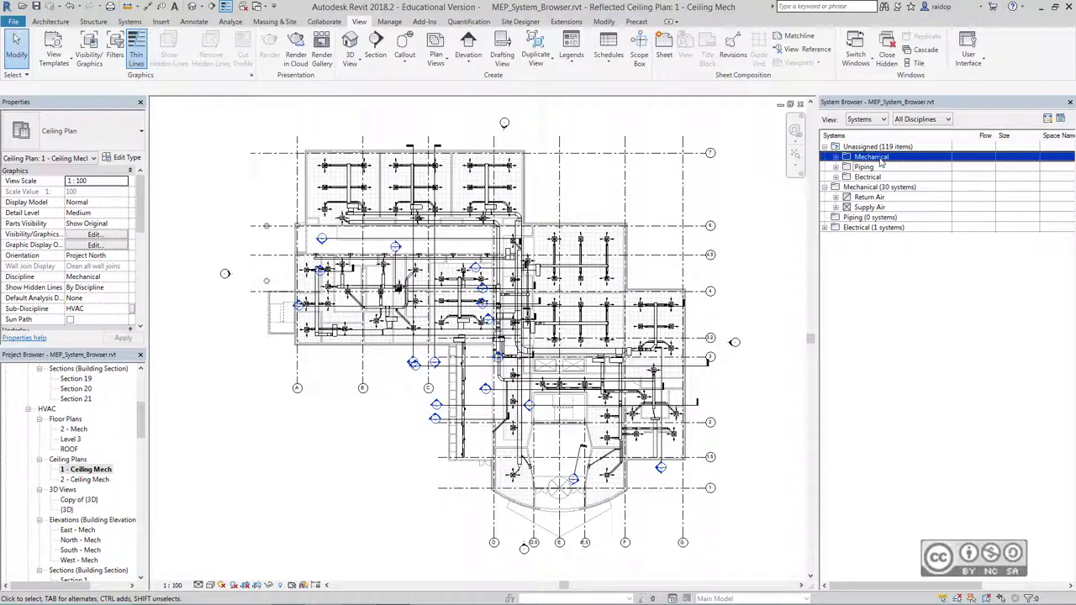
pyautogui.press('Escape')
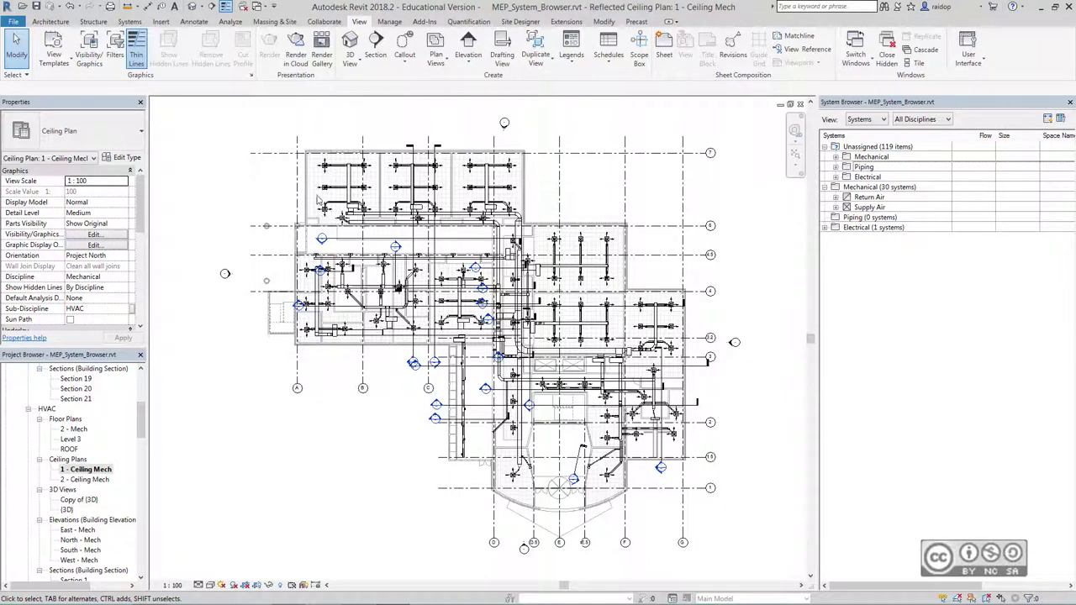